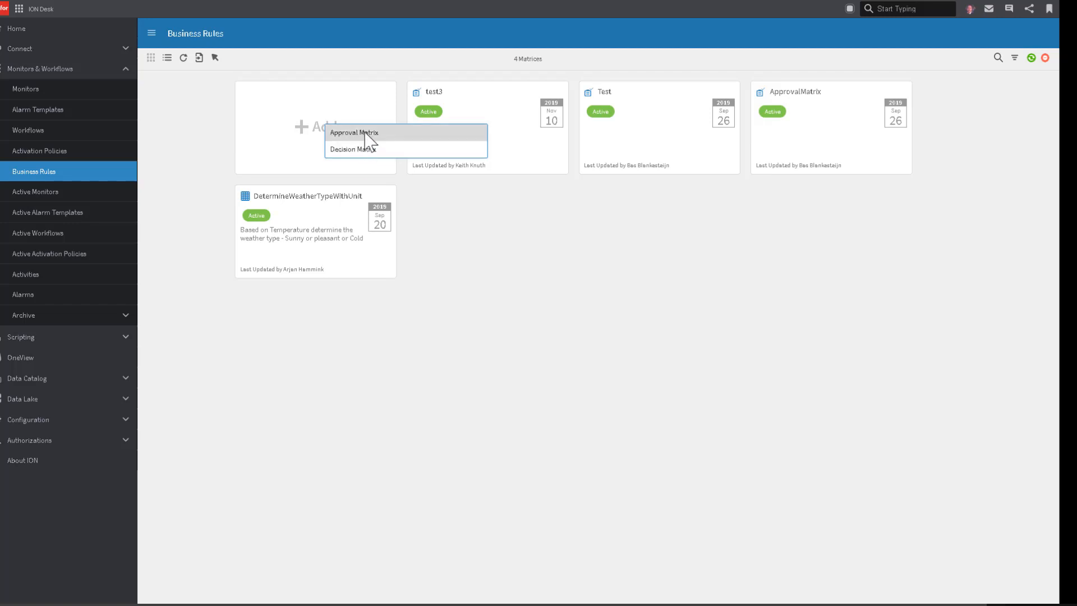
# Create a new approval matrix named "Approve POs" with the description "test".
pyautogui.click(367, 134)
pyautogui.click(225, 106)
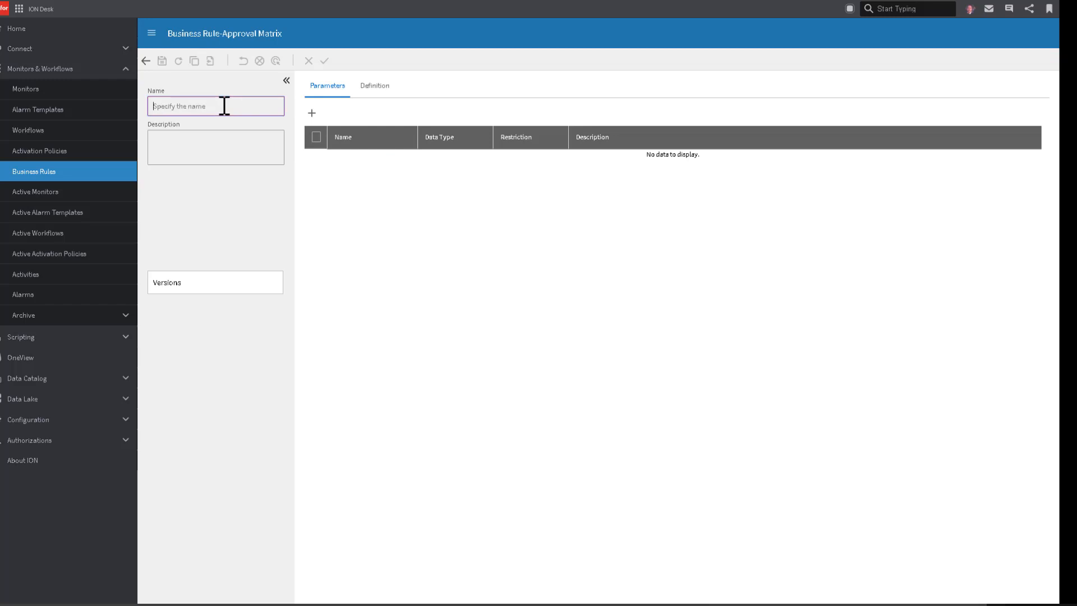
pyautogui.write('Approve POs')
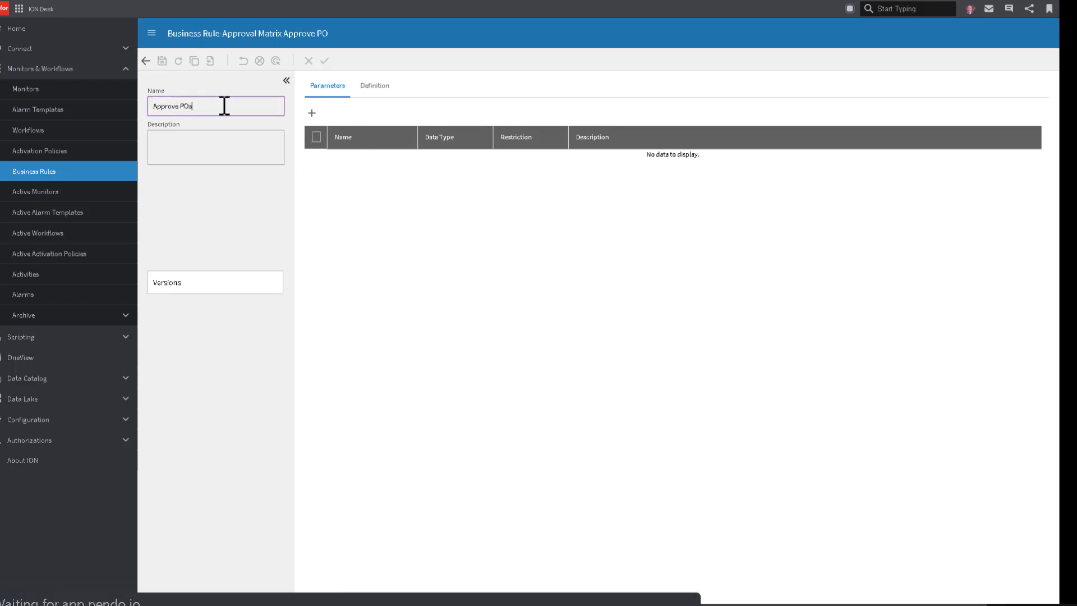
pyautogui.click(222, 153)
pyautogui.write('test')
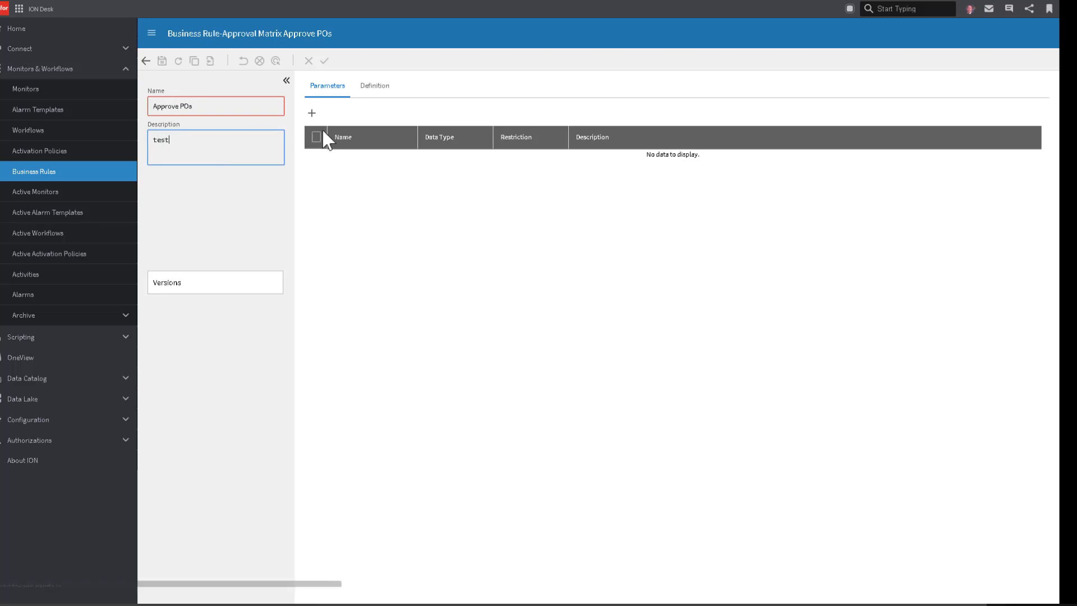
# Add two STRING parameters to the matrix, named Company and Vendor.
pyautogui.click(312, 113)
pyautogui.click(375, 162)
pyautogui.moveTo(375, 162); pyautogui.dragTo(335, 163)
pyautogui.write('COm')
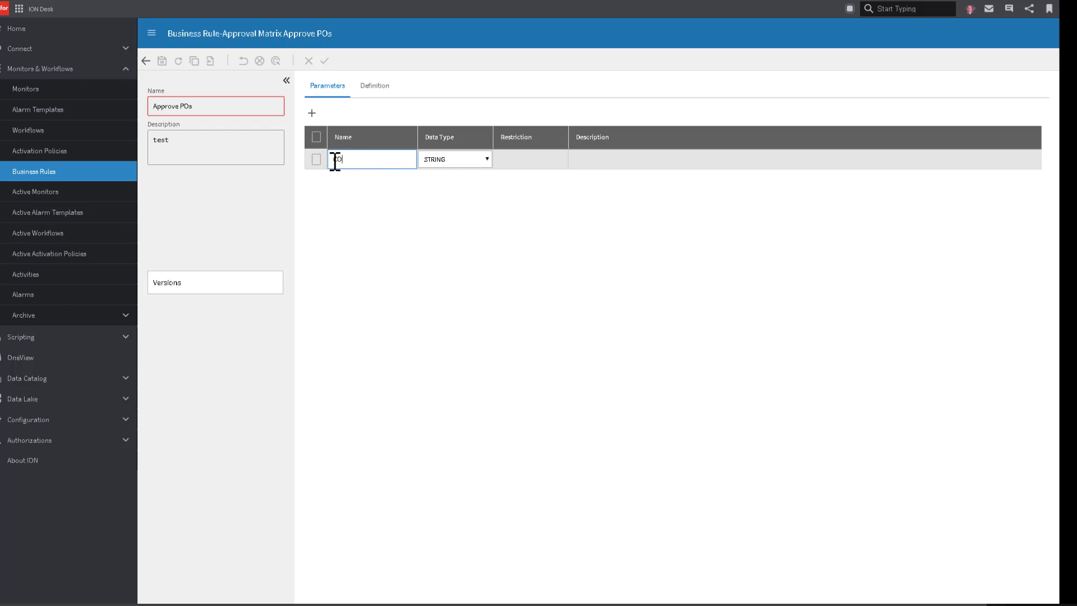
pyautogui.write('pany')
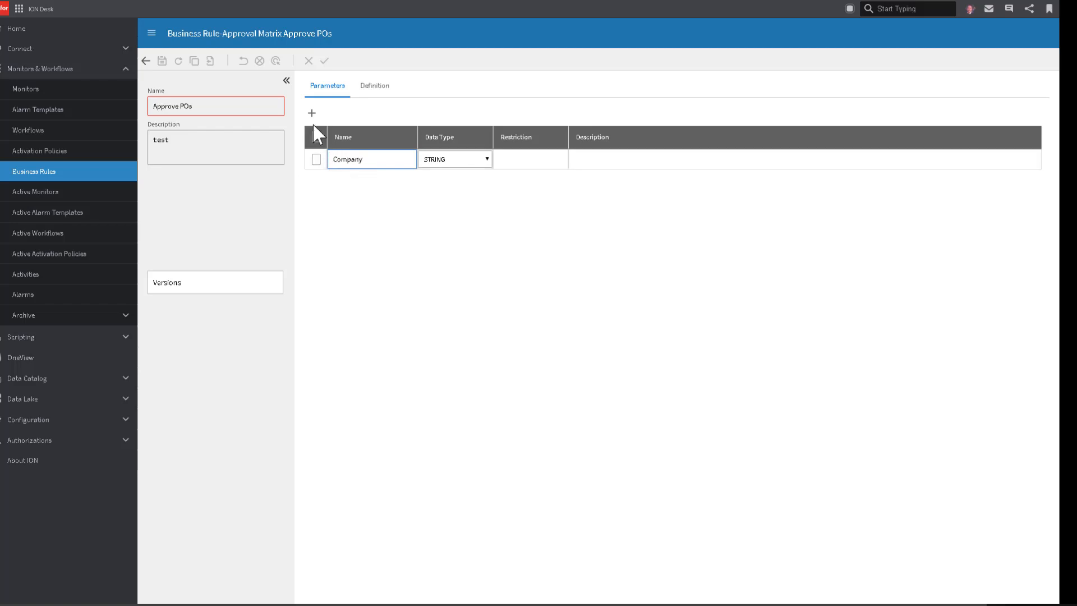
pyautogui.click(312, 113)
pyautogui.click(368, 179)
pyautogui.moveTo(368, 179); pyautogui.dragTo(331, 179)
pyautogui.write('Vendor')
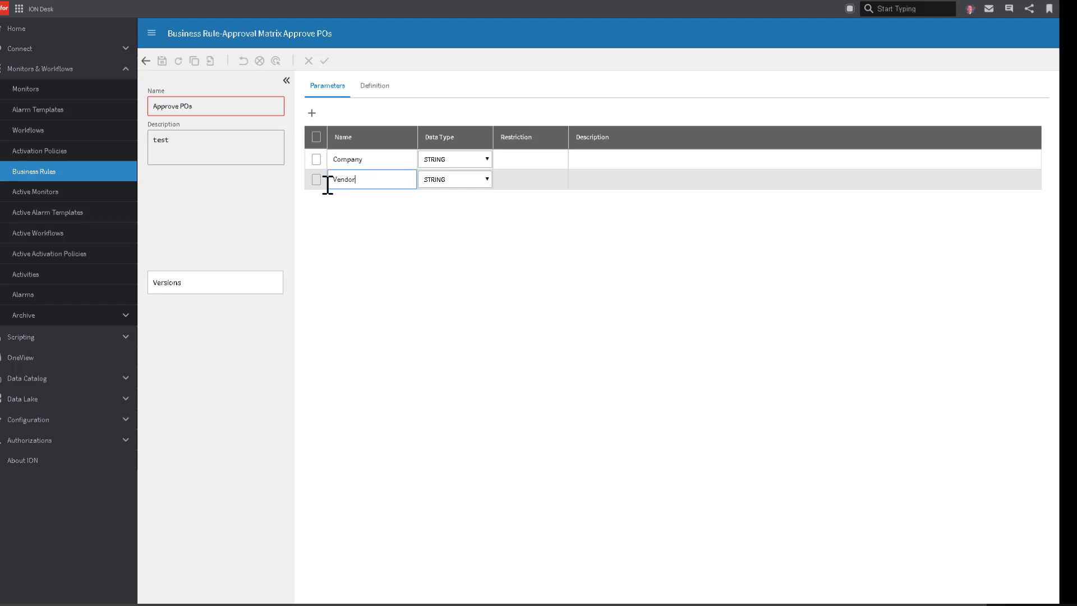
# Add a third parameter named PO Amount with the data type DECIMAL.
pyautogui.click(312, 113)
pyautogui.moveTo(374, 200); pyautogui.dragTo(324, 201)
pyautogui.write('PO Amount')
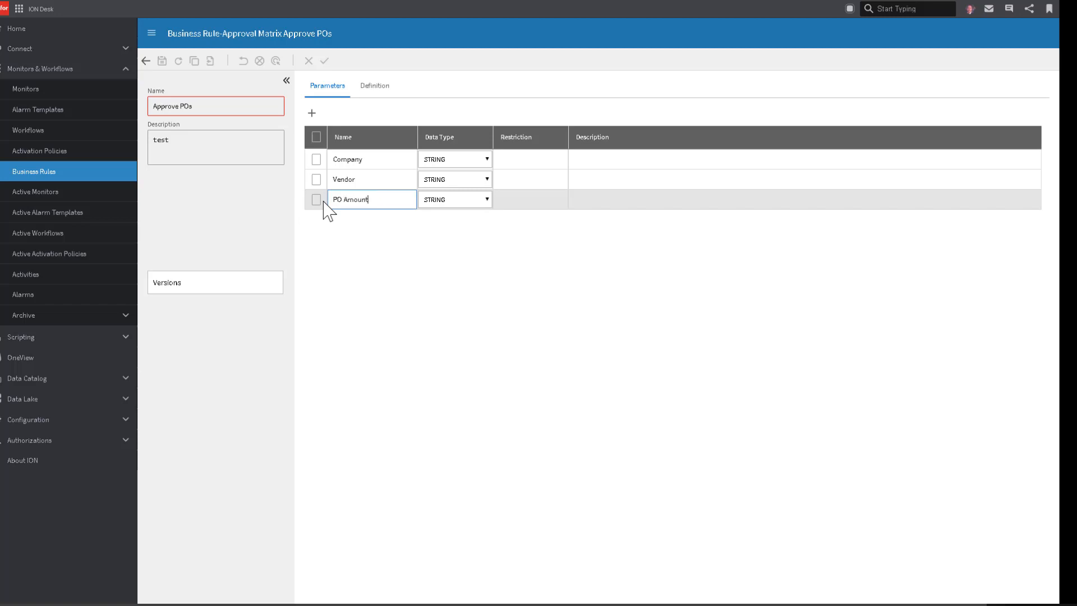
pyautogui.click(488, 201)
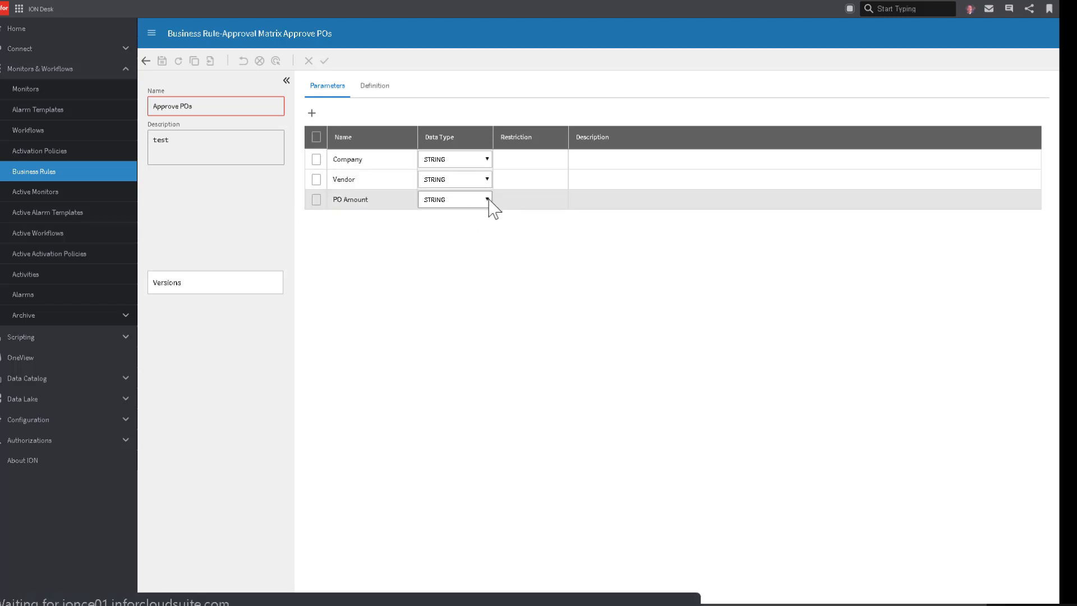
pyautogui.click(488, 200)
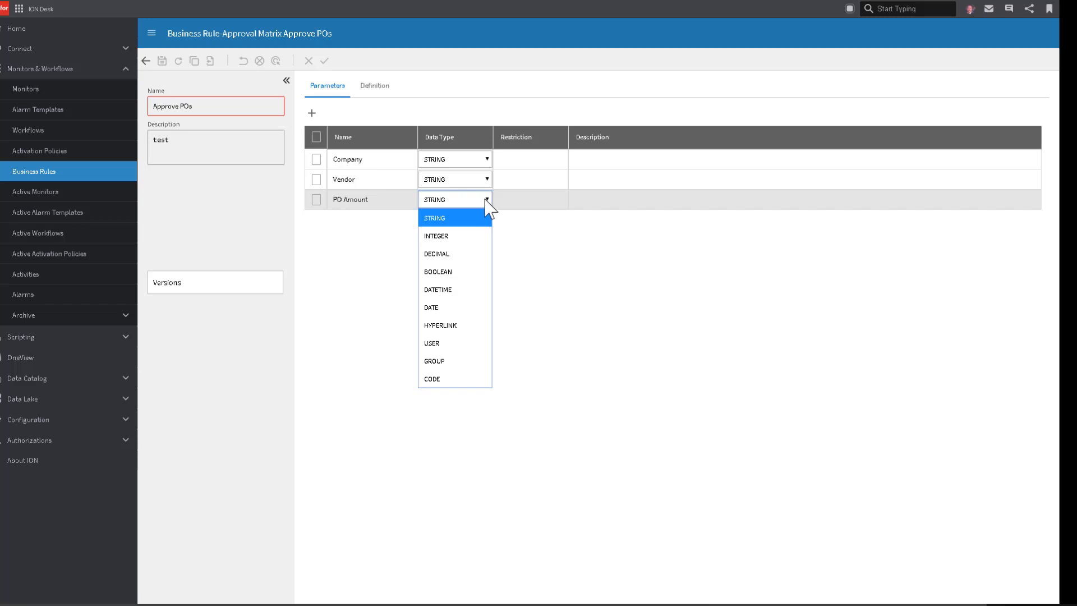
pyautogui.click(473, 253)
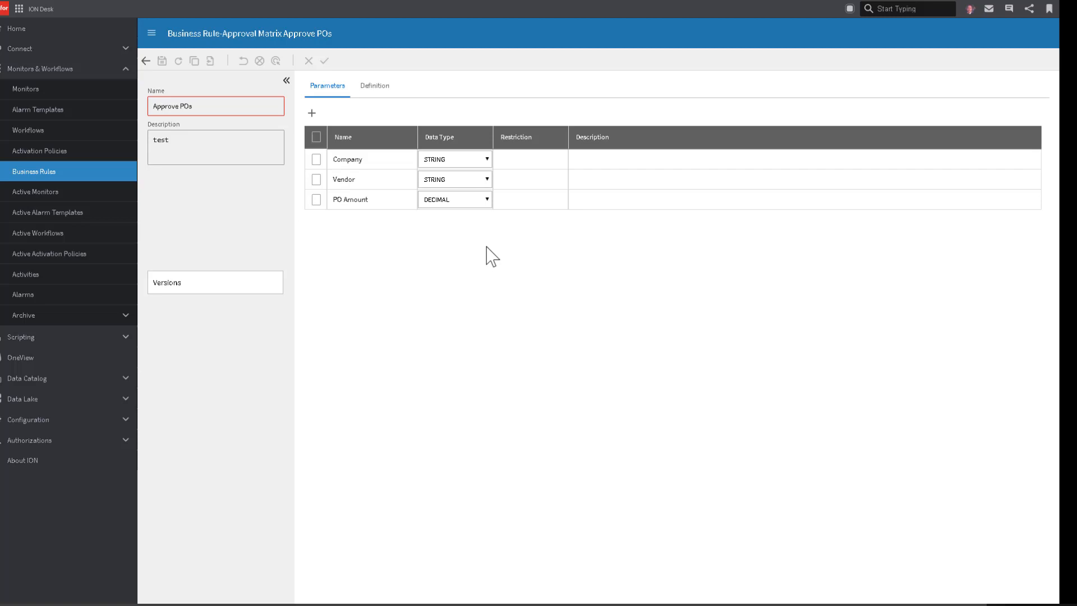
# In the matrix definition, select Company, PO Amount and Vendor as parameters to check and add two condition rows.
pyautogui.click(375, 87)
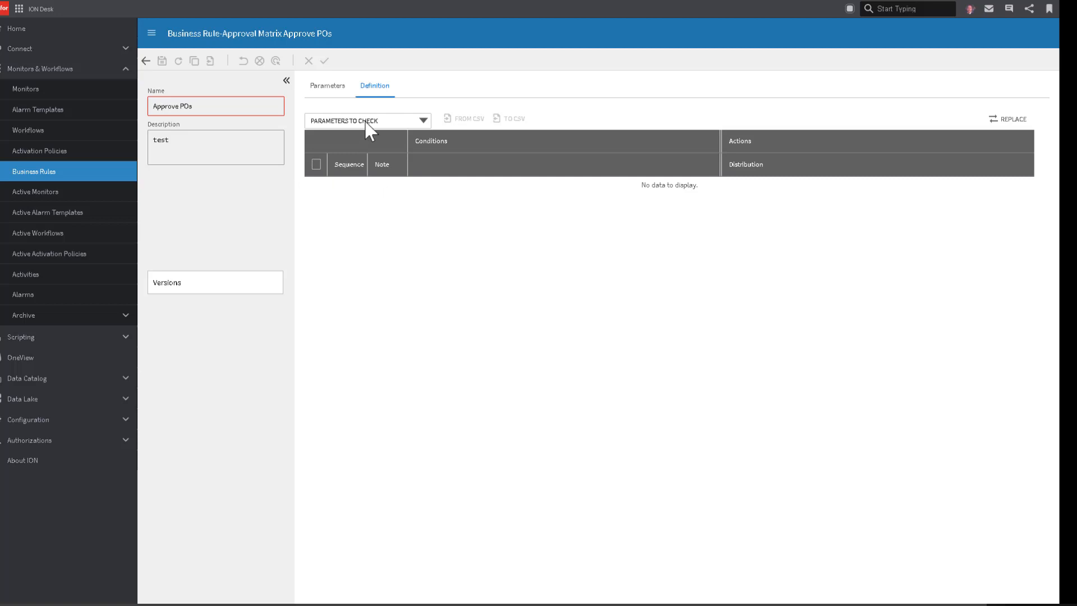
pyautogui.click(423, 120)
pyautogui.click(315, 133)
pyautogui.click(315, 150)
pyautogui.click(315, 166)
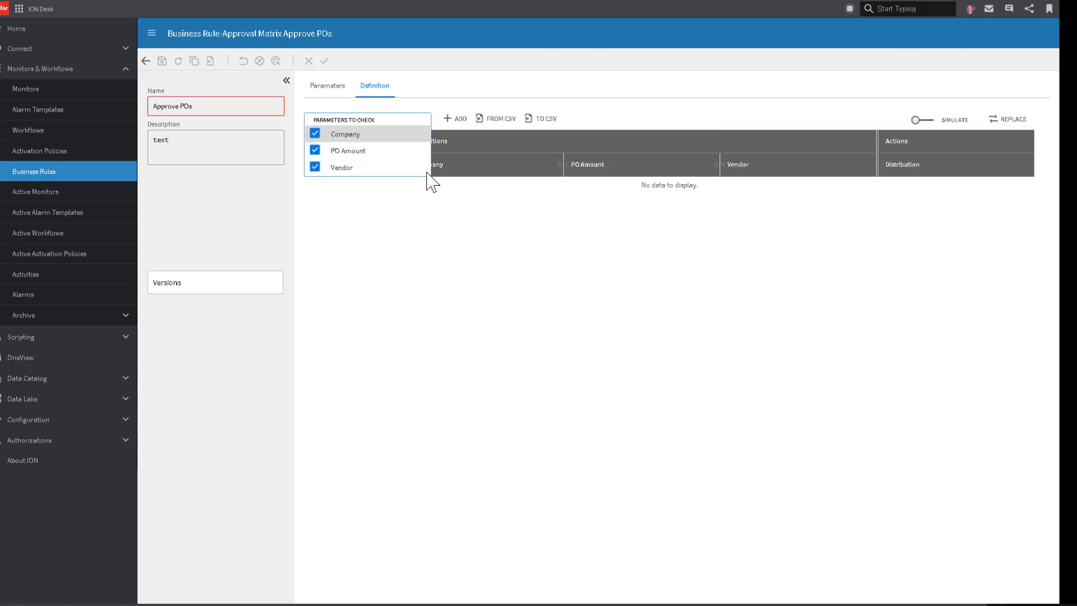
pyautogui.click(457, 121)
pyautogui.click(454, 120)
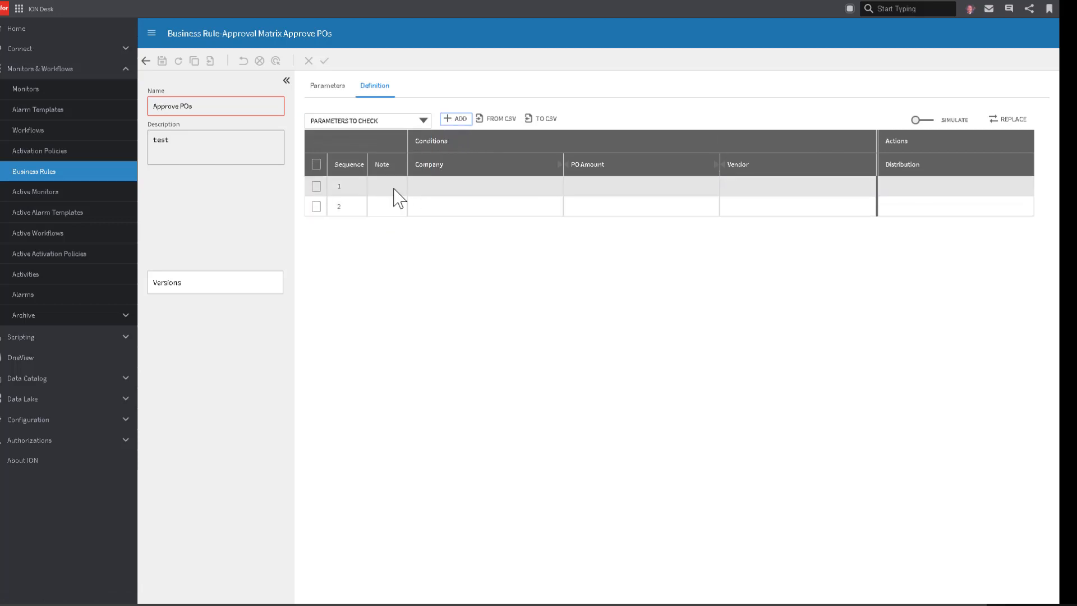
# Set the Company condition of sequence 1 to a Parameter Value Comparison equal to 100.
pyautogui.click(550, 189)
pyautogui.click(431, 230)
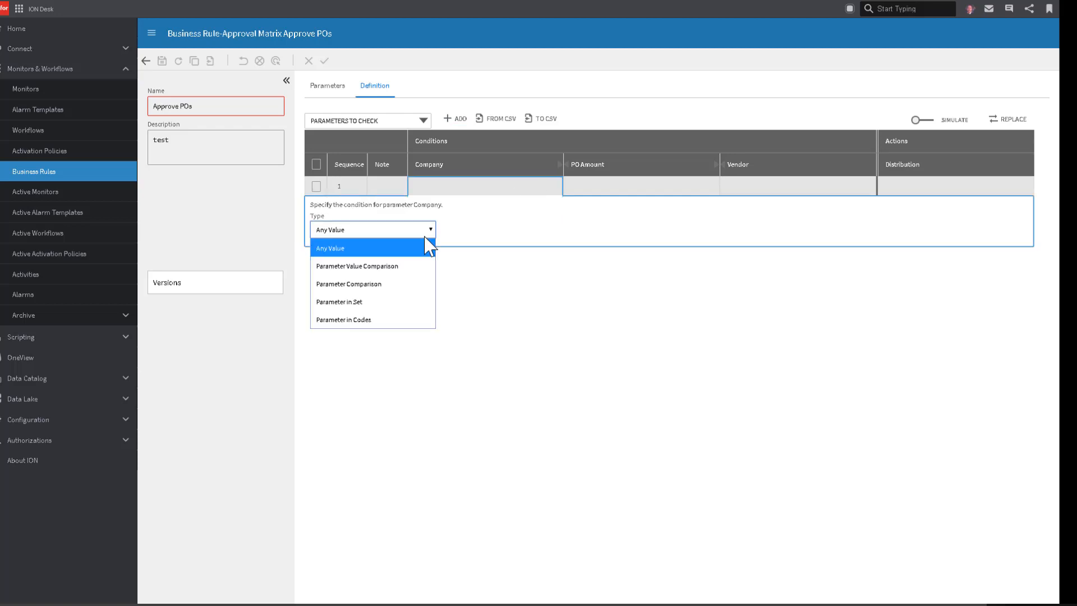
pyautogui.click(418, 266)
pyautogui.click(469, 232)
pyautogui.click(470, 251)
pyautogui.click(593, 231)
pyautogui.write('100')
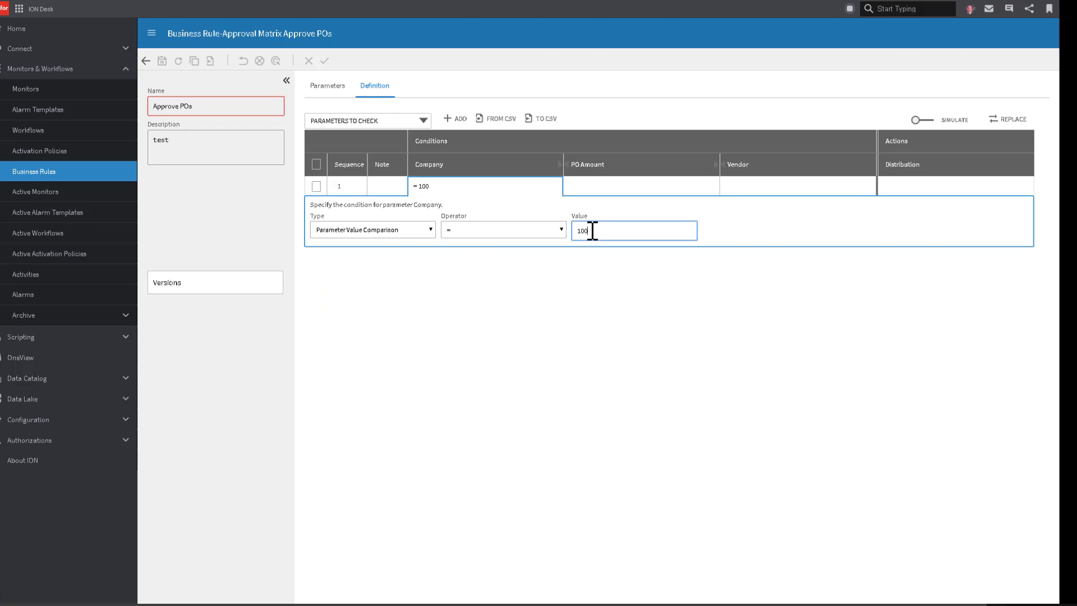
pyautogui.click(590, 269)
# Set the PO Amount condition of sequence 1 to Parameter between Values, from 0 to 1000.
pyautogui.click(647, 189)
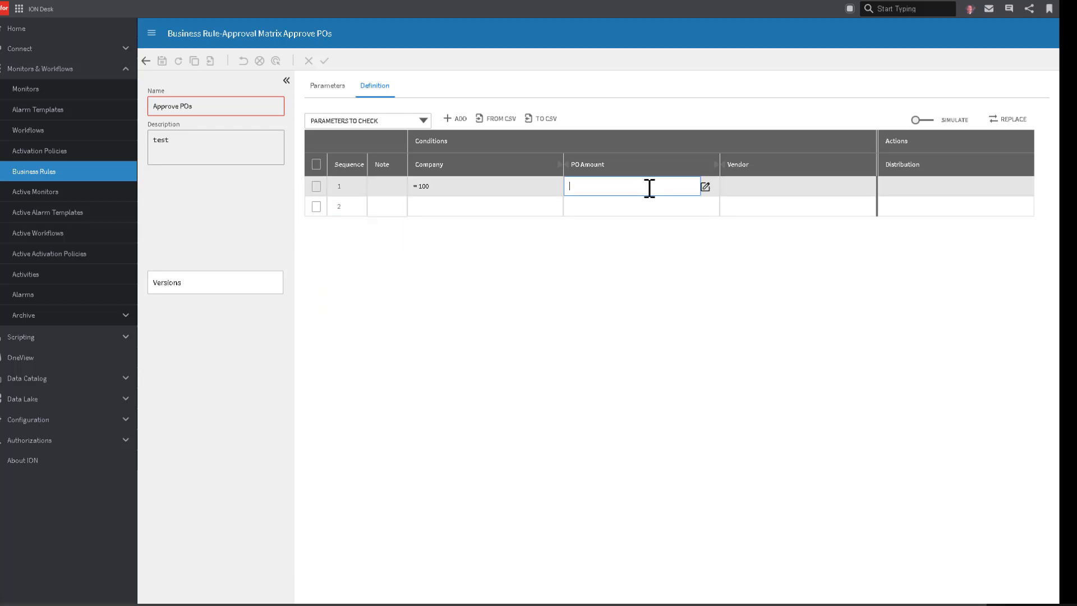
pyautogui.click(706, 187)
pyautogui.click(428, 231)
pyautogui.click(409, 302)
pyautogui.click(480, 232)
pyautogui.write('0')
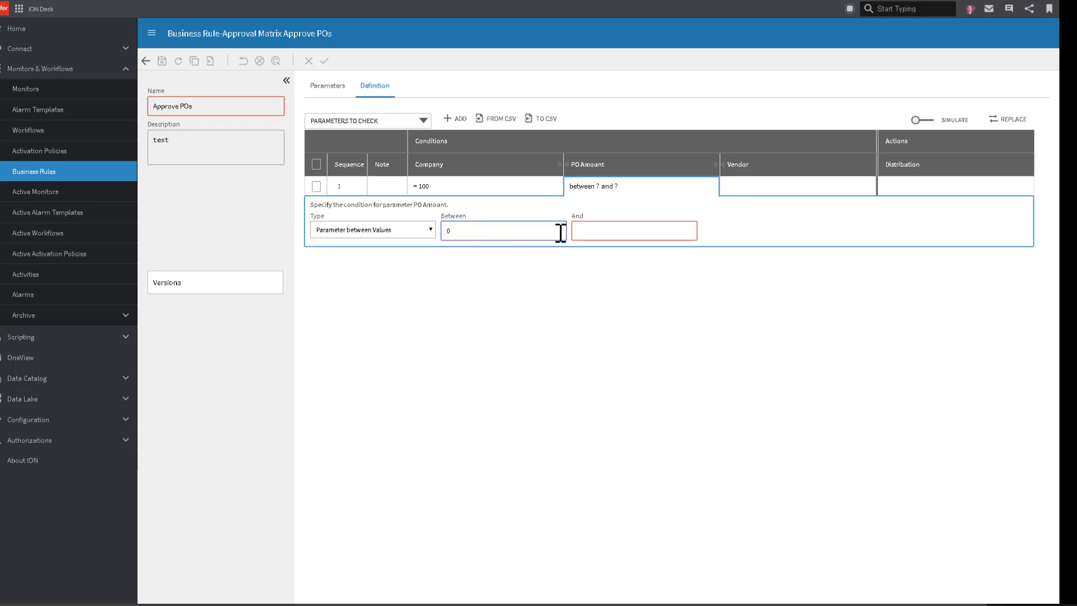
pyautogui.click(586, 234)
pyautogui.write('1000')
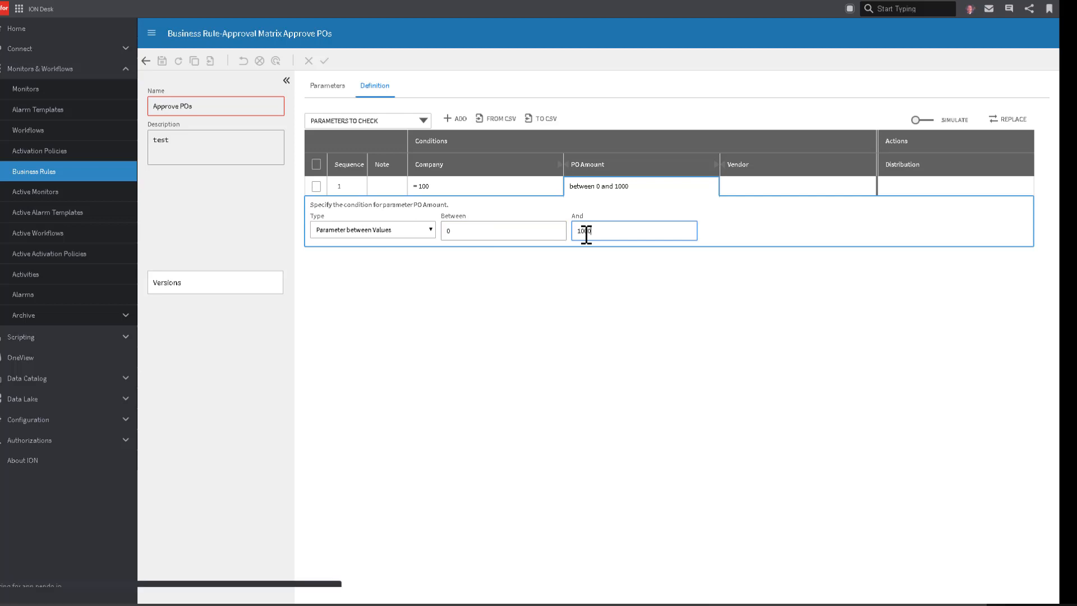
pyautogui.click(751, 252)
# Keep Any Value as the Vendor condition of sequence 1 and set its distribution to the group INFOROS.
pyautogui.moveTo(774, 186)
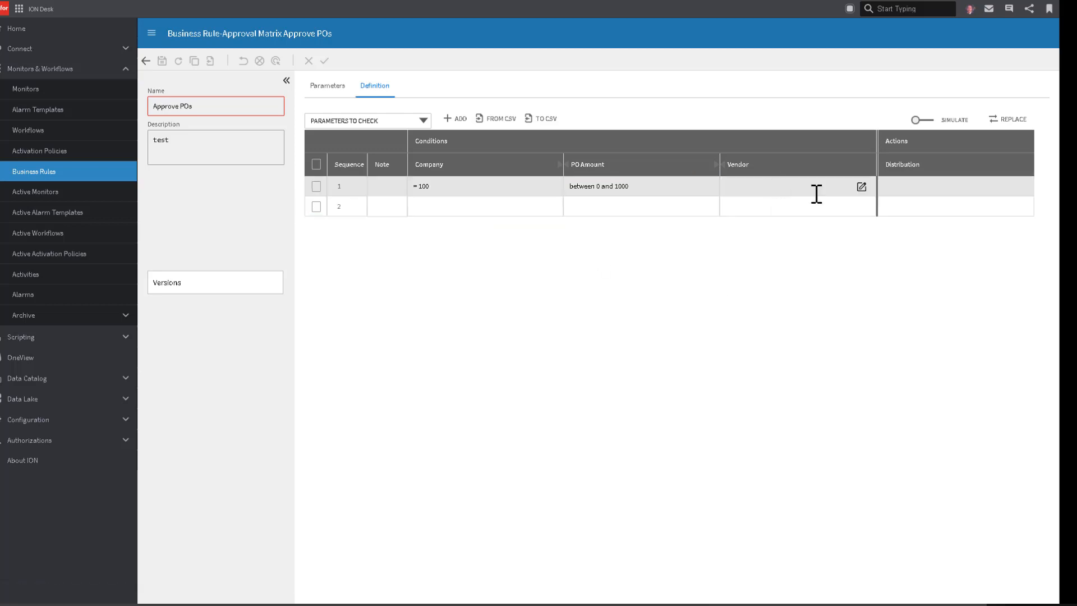
pyautogui.click(862, 187)
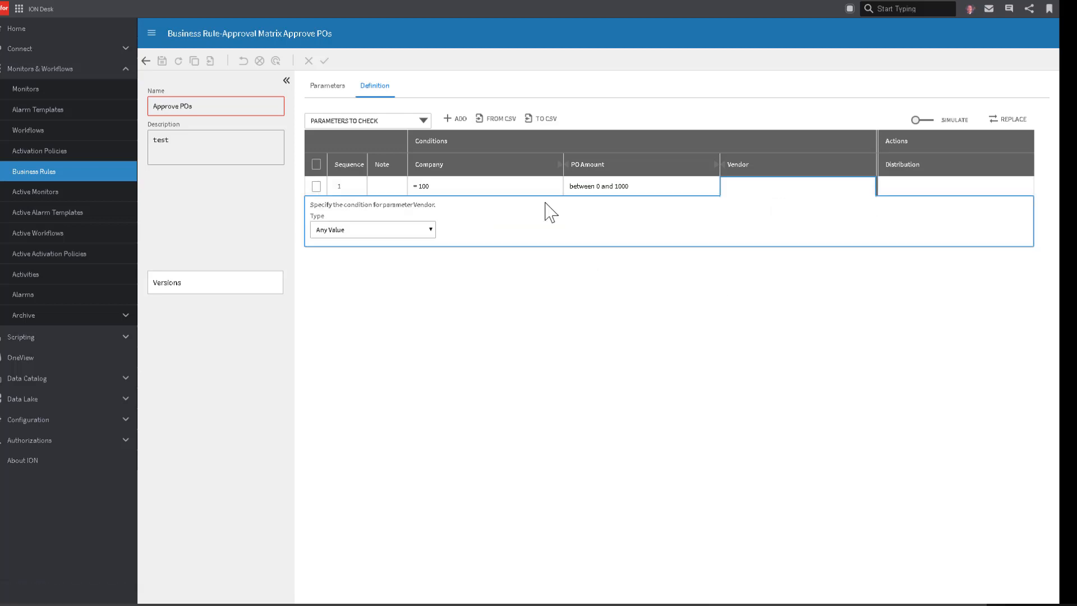
pyautogui.click(748, 268)
pyautogui.click(905, 185)
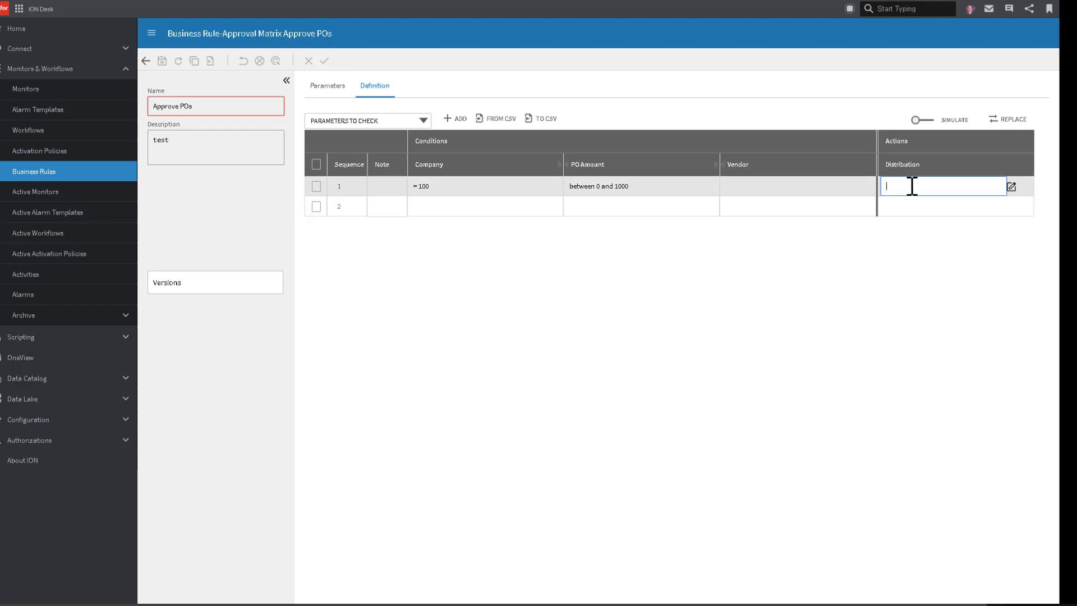
pyautogui.click(1011, 188)
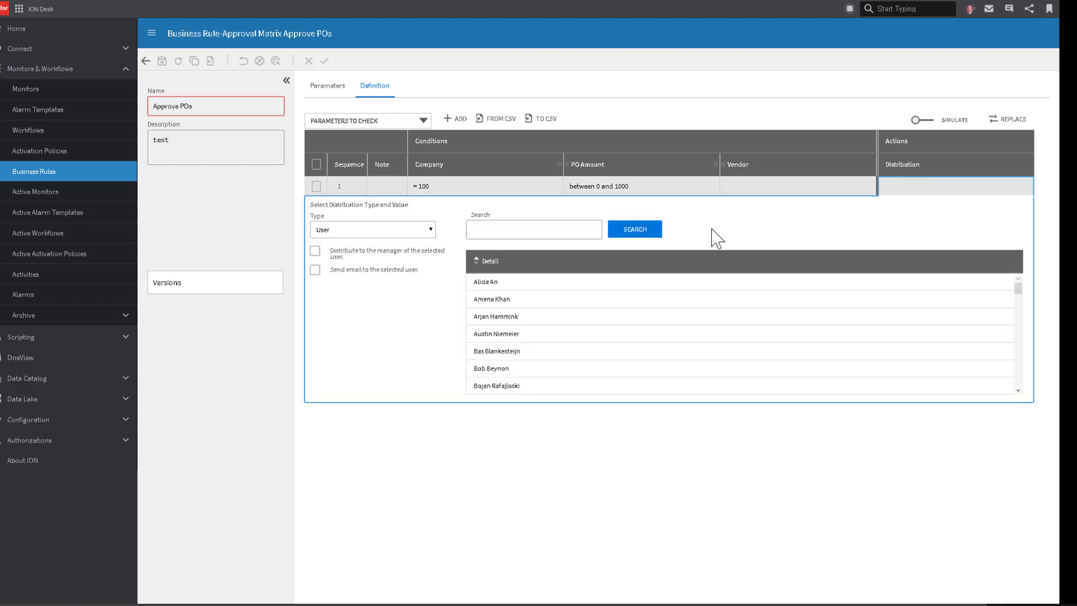
pyautogui.click(432, 230)
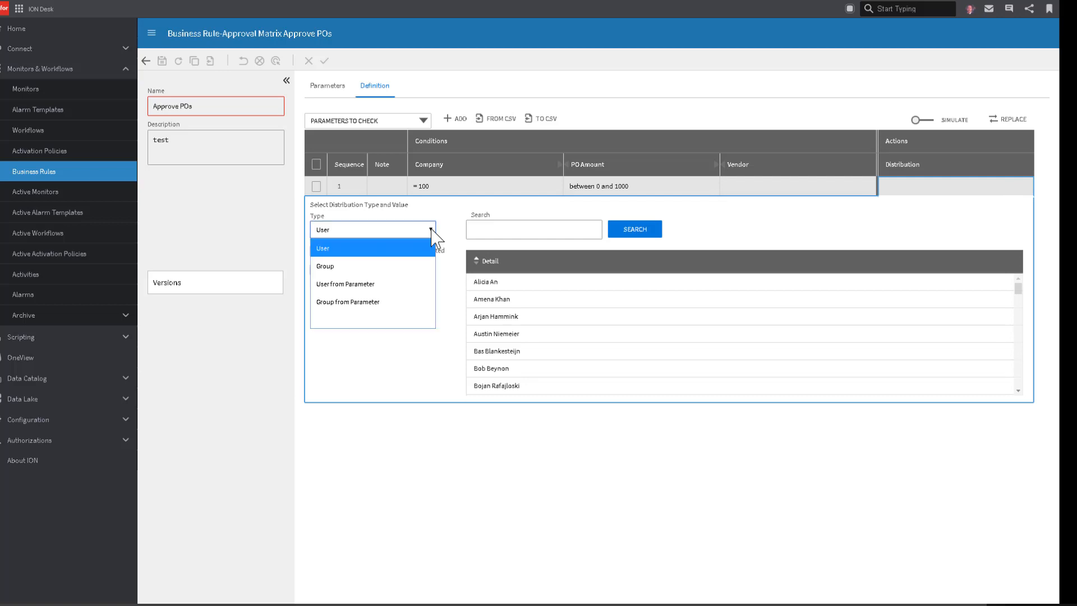
pyautogui.click(351, 266)
pyautogui.click(507, 231)
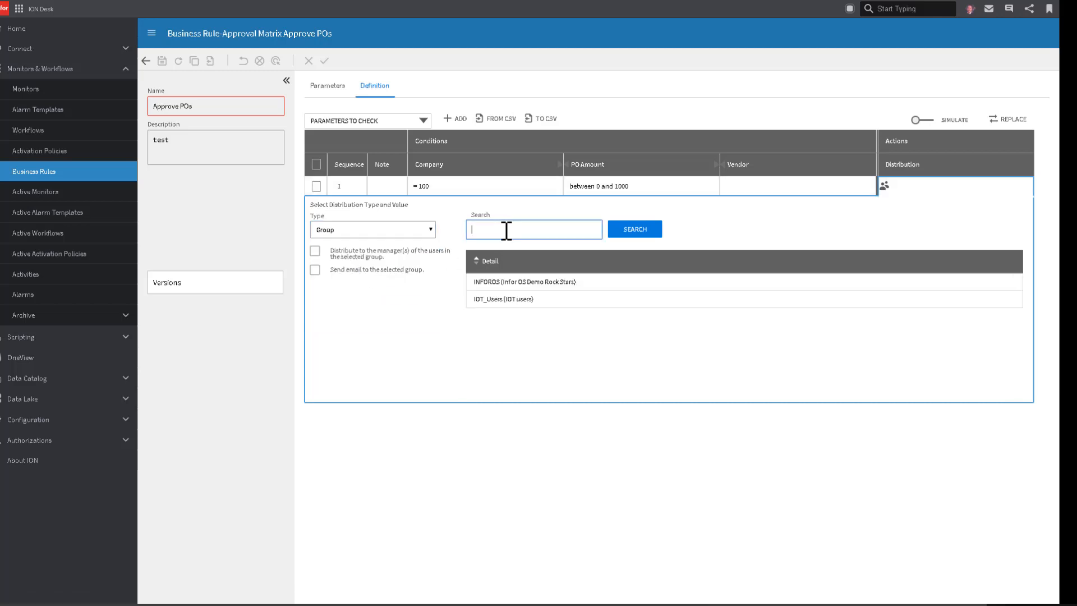
pyautogui.click(513, 283)
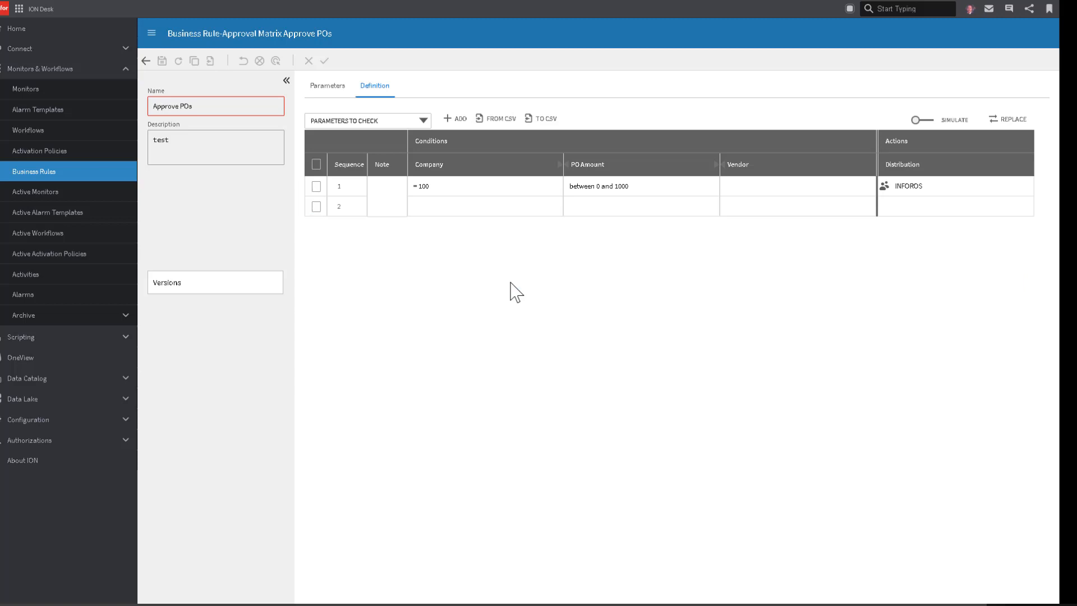
# Set the Company condition of sequence 2 to a Parameter Value Comparison equal to 100.
pyautogui.click(496, 207)
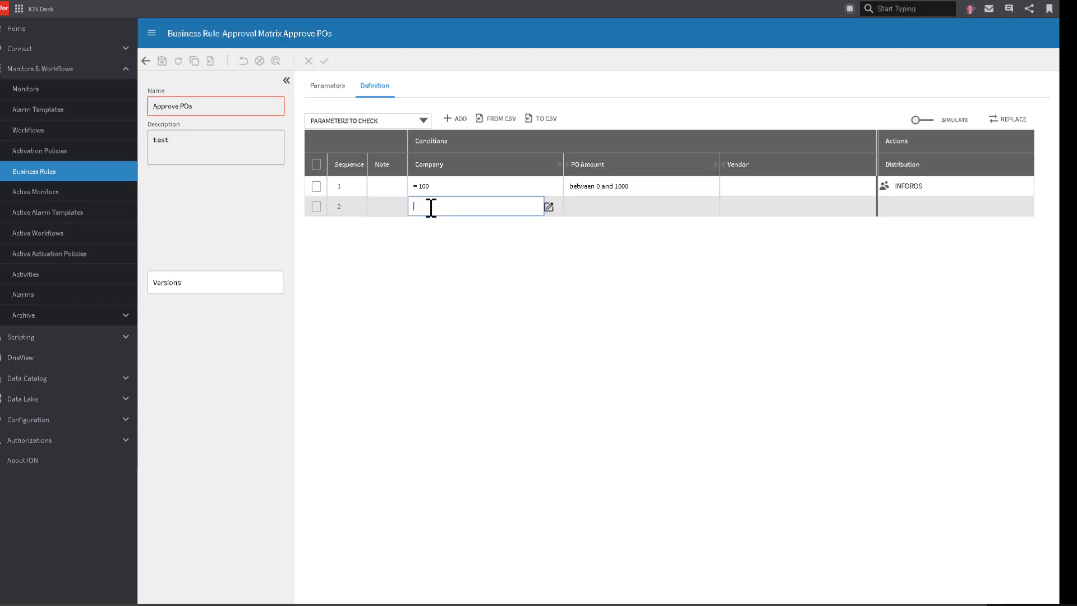
pyautogui.click(548, 208)
pyautogui.click(413, 254)
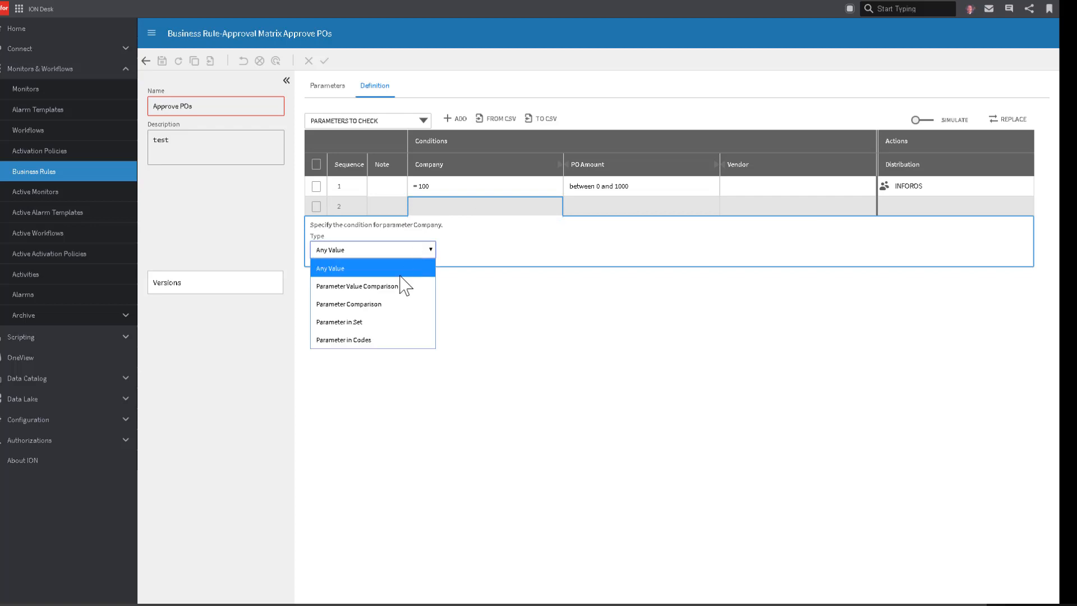
pyautogui.click(402, 287)
pyautogui.click(502, 254)
pyautogui.click(500, 270)
pyautogui.click(592, 250)
pyautogui.write('100')
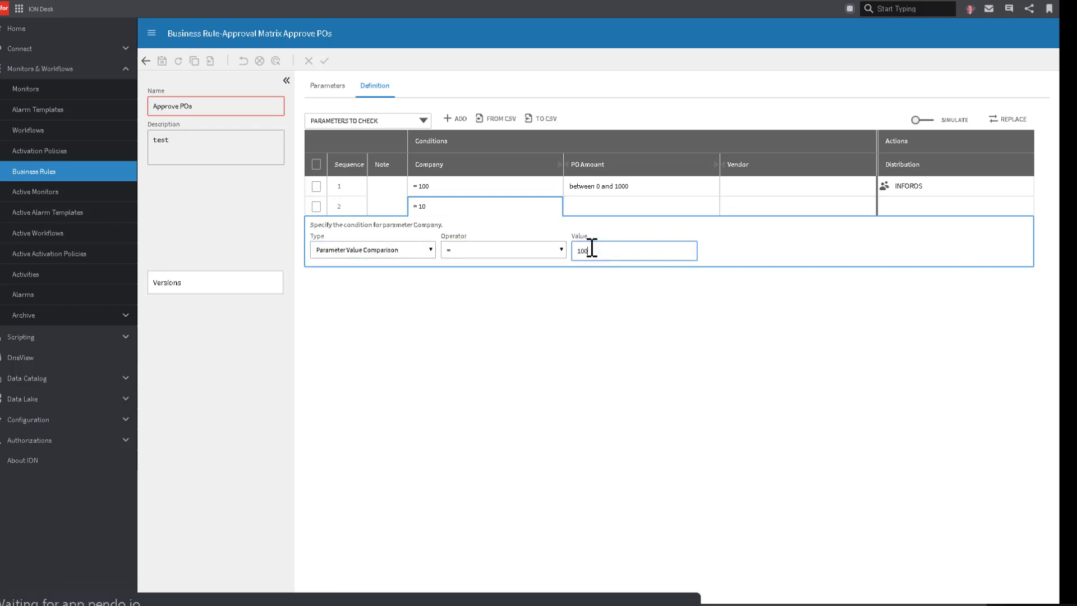
# Set the PO Amount condition of sequence 2 to Parameter between Values, from 1000.01 to 10000.
pyautogui.click(619, 207)
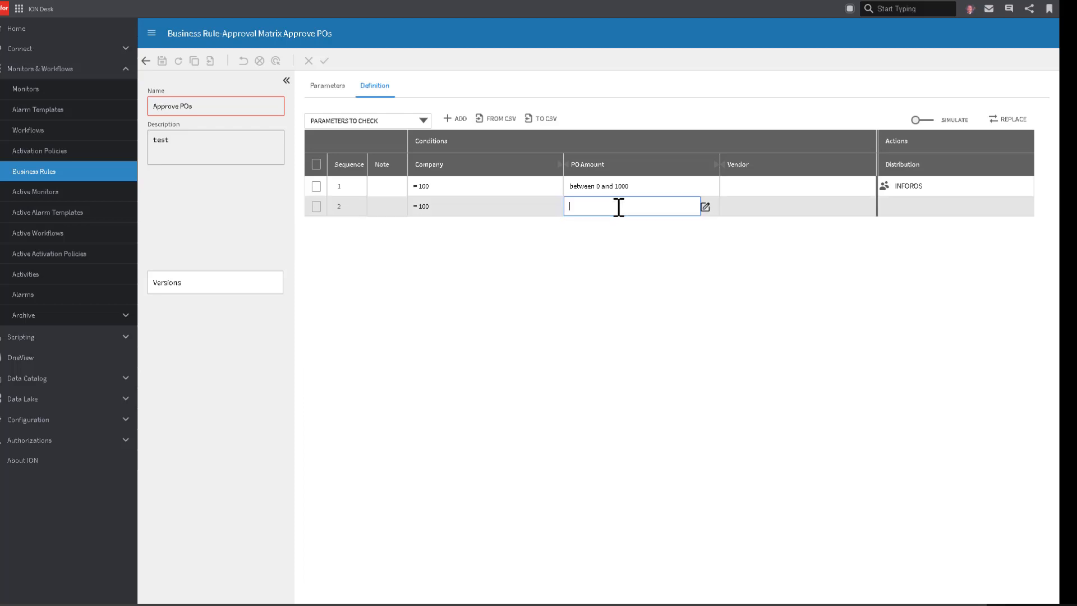
pyautogui.click(705, 207)
pyautogui.click(411, 250)
pyautogui.click(418, 325)
pyautogui.click(480, 251)
pyautogui.write('1000.01')
pyautogui.click(594, 251)
pyautogui.write('10000')
# Set the distribution of sequence 2 to the seventh user in the list and add a third condition row.
pyautogui.click(1007, 208)
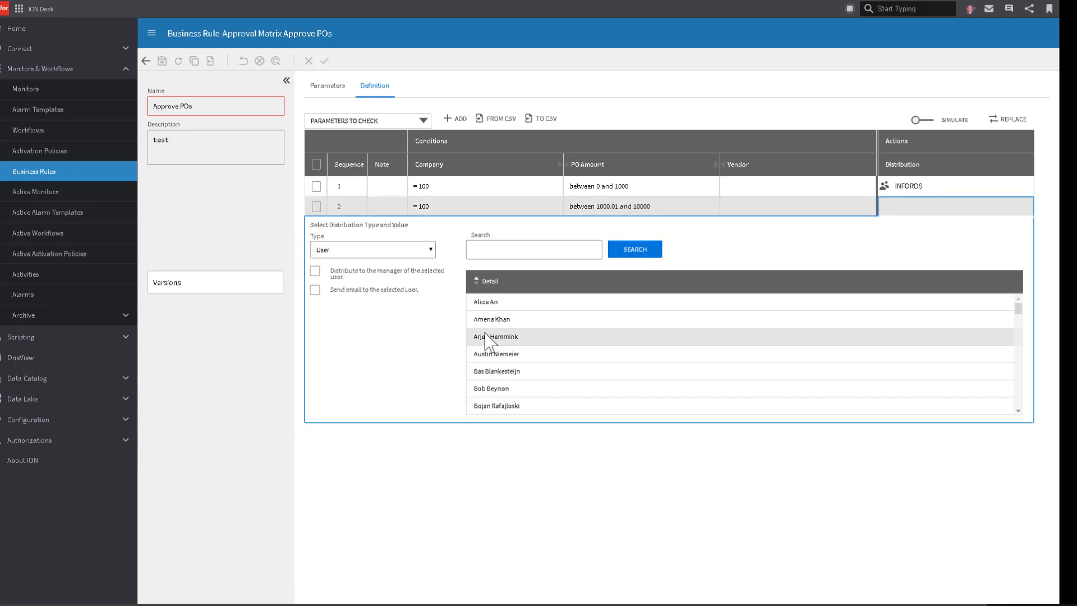
pyautogui.click(483, 406)
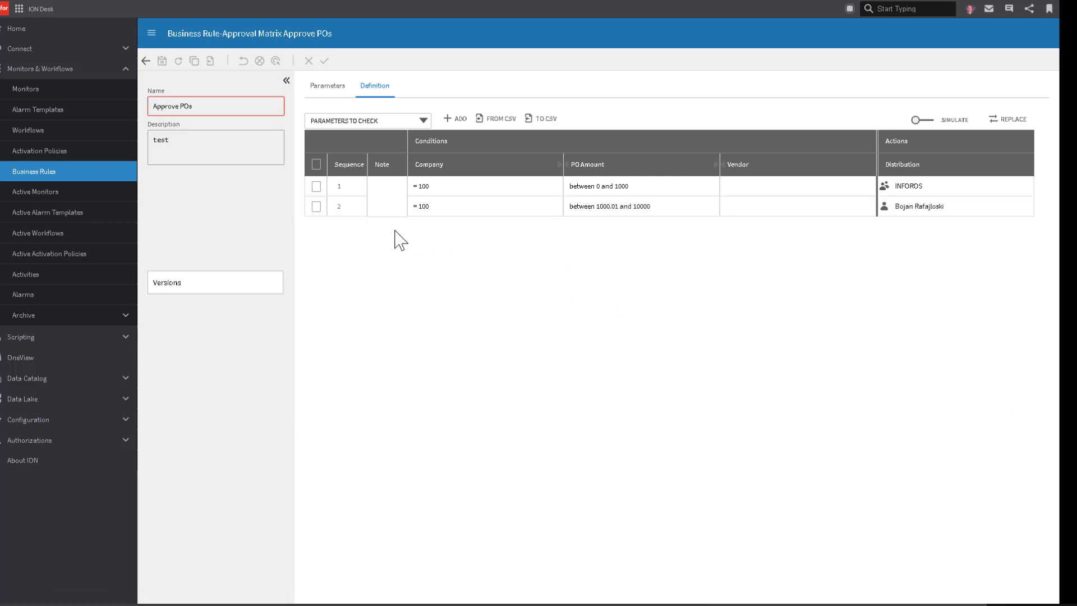
pyautogui.click(449, 122)
pyautogui.click(441, 230)
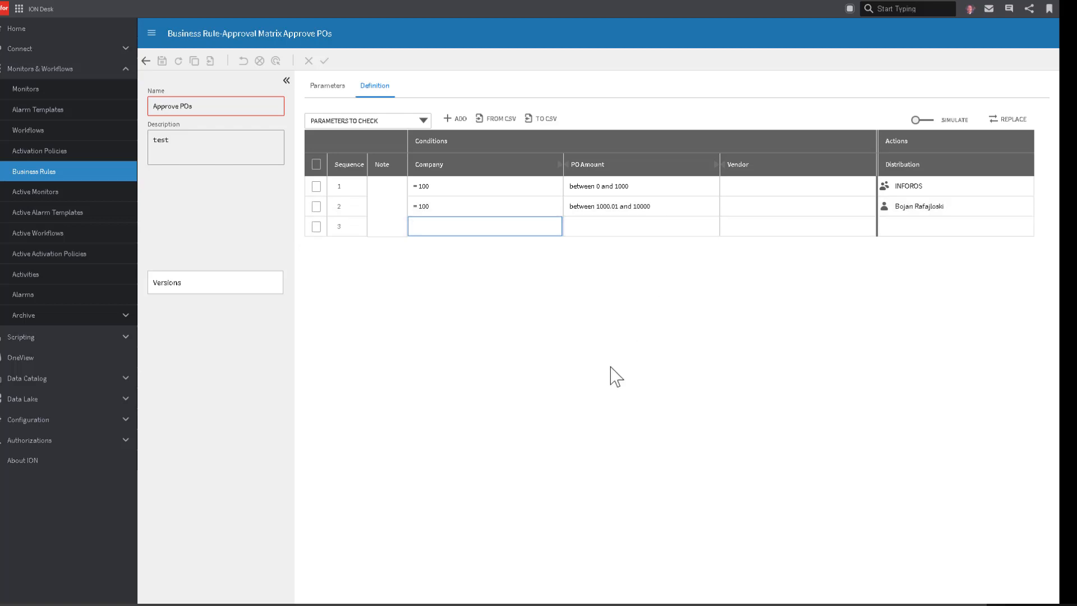
# Add the note "This is to handle the condition...." to sequence 1.
pyautogui.click(380, 186)
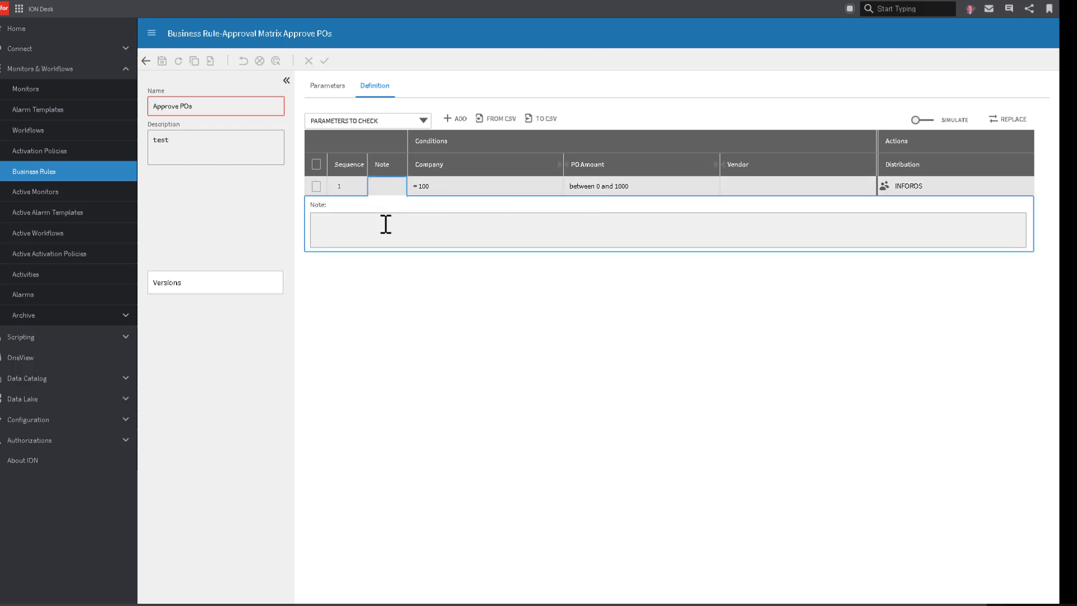
pyautogui.write('This is to')
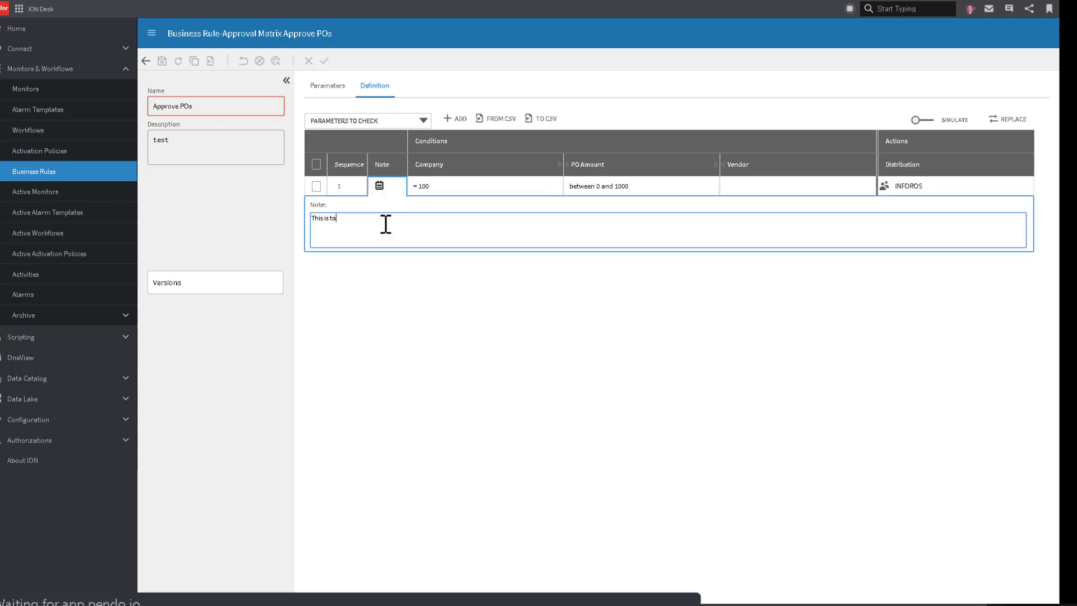
pyautogui.write(' handle the condition....')
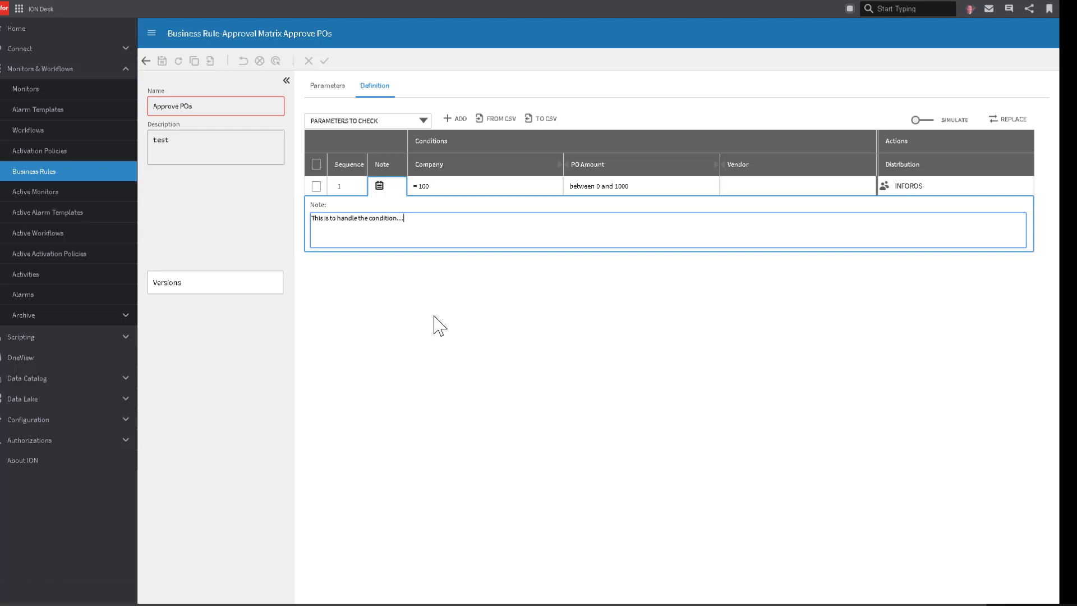
# Close the note and delete the empty condition row at sequence 3.
pyautogui.click(434, 316)
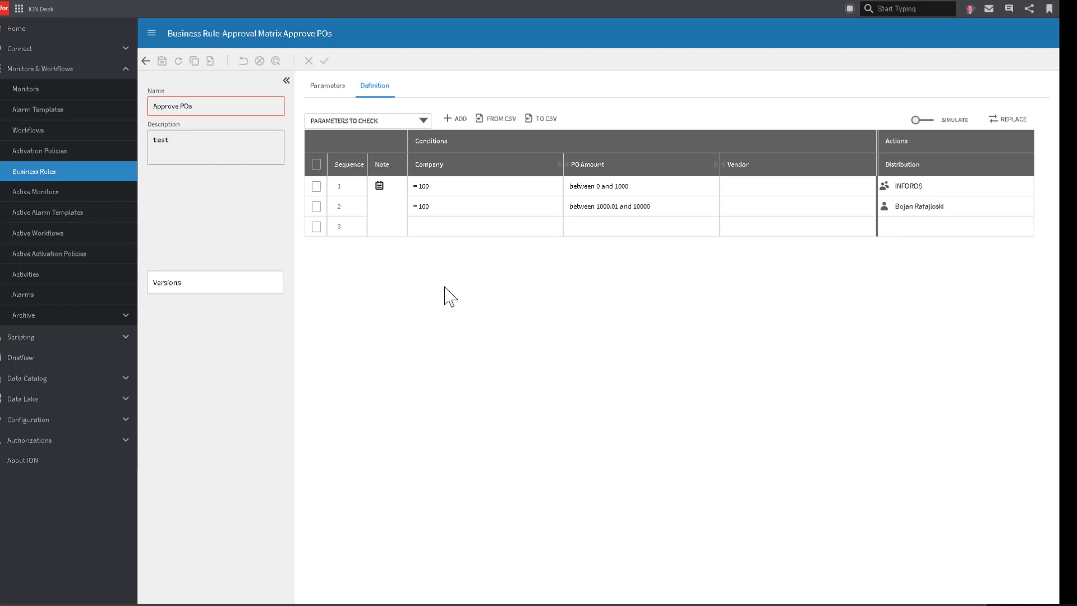
pyautogui.click(317, 227)
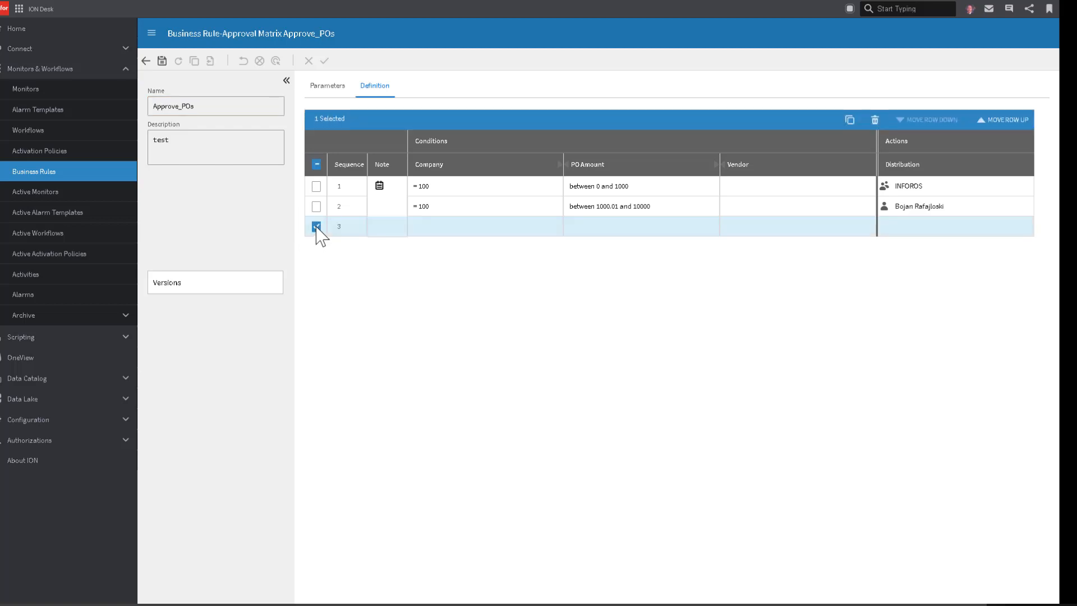
pyautogui.click(875, 119)
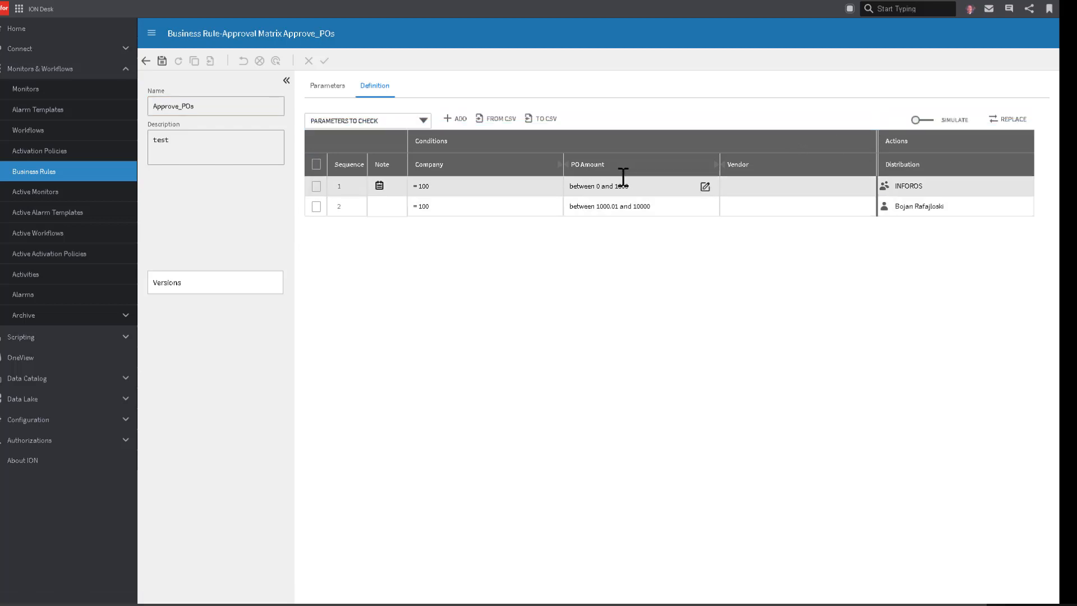
# Simulate the approval matrix with Company 100 and PO Amount 50.
pyautogui.click(918, 120)
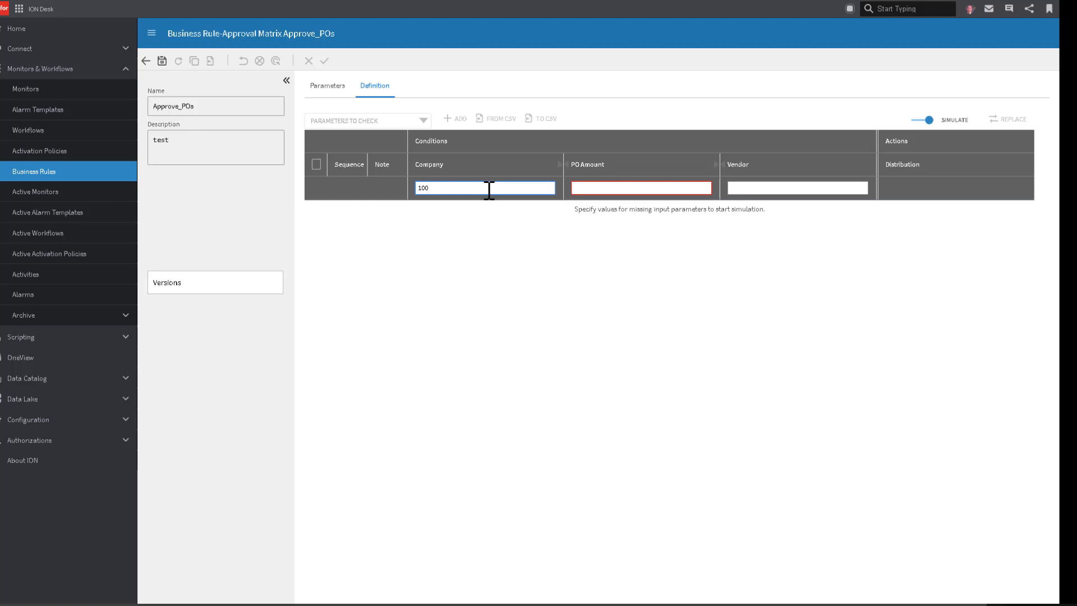
pyautogui.click(598, 189)
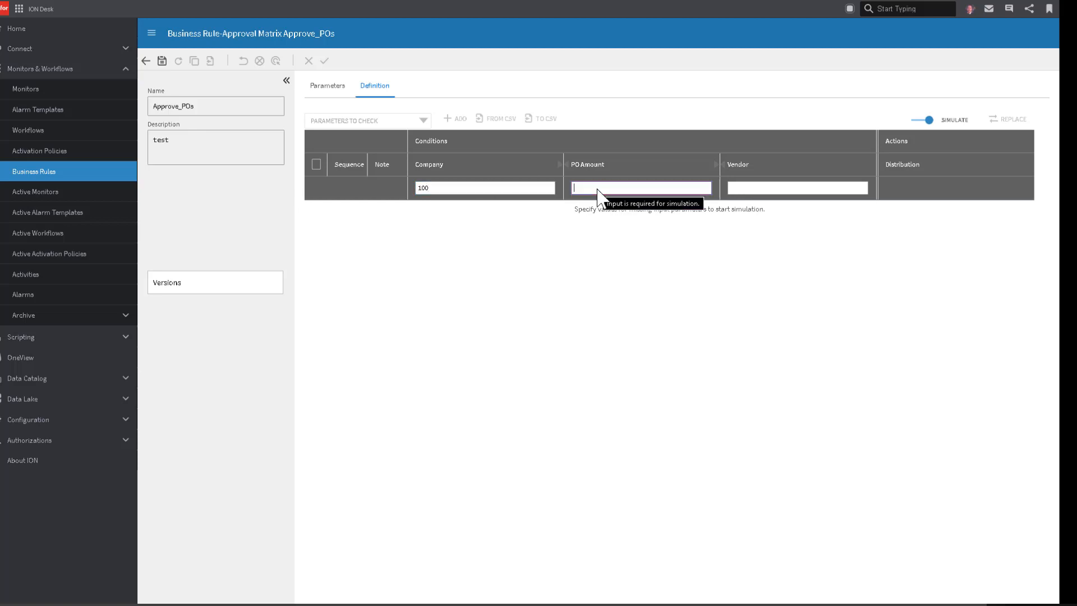
pyautogui.write('50')
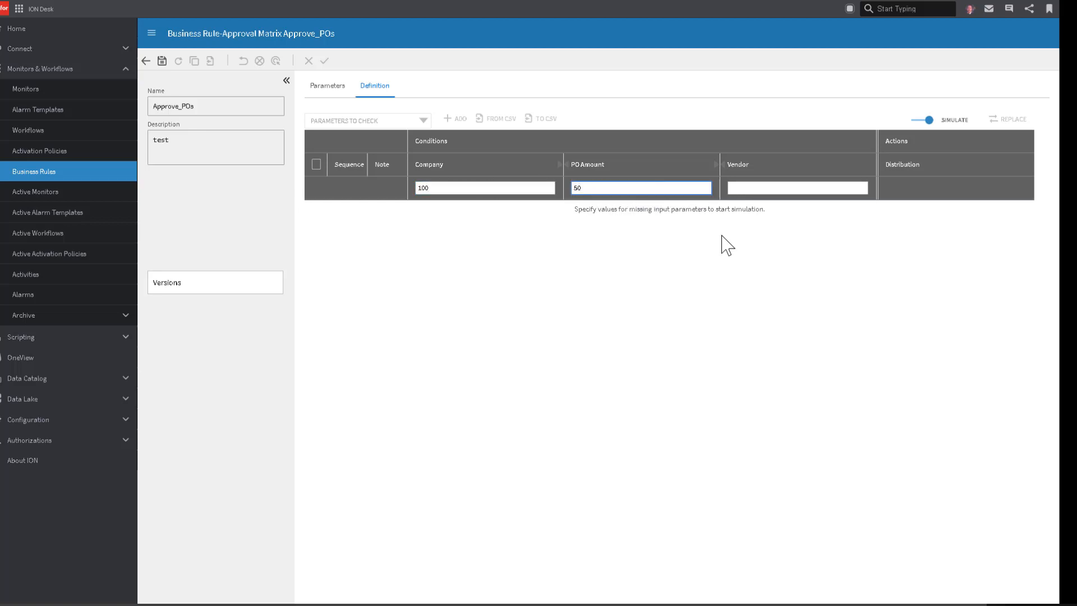
pyautogui.click(734, 236)
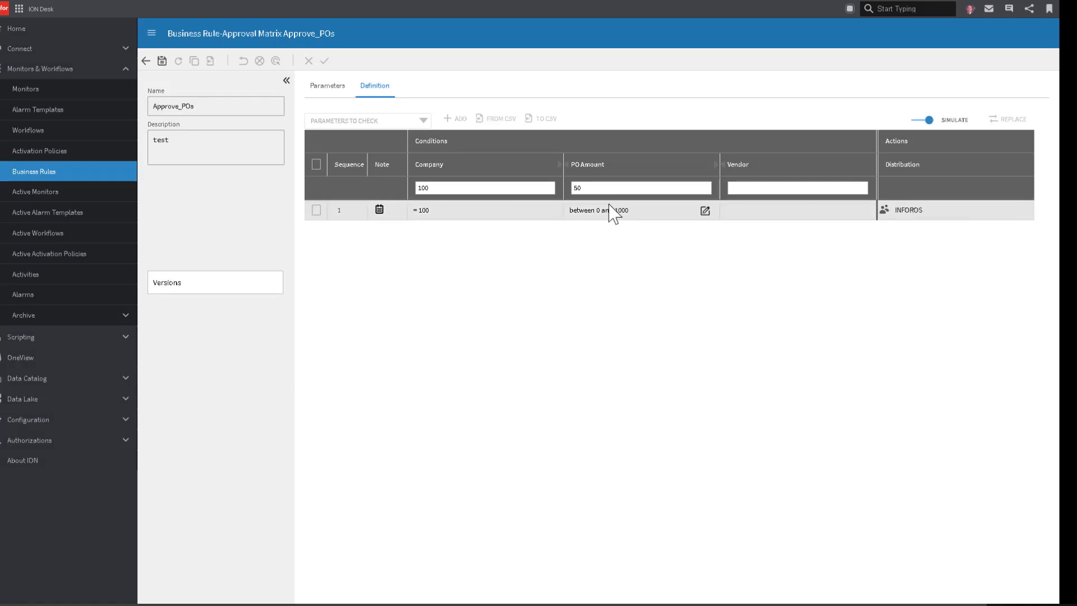
# Simulate the matrix again with PO Amount 5000, then turn simulation off.
pyautogui.click(589, 188)
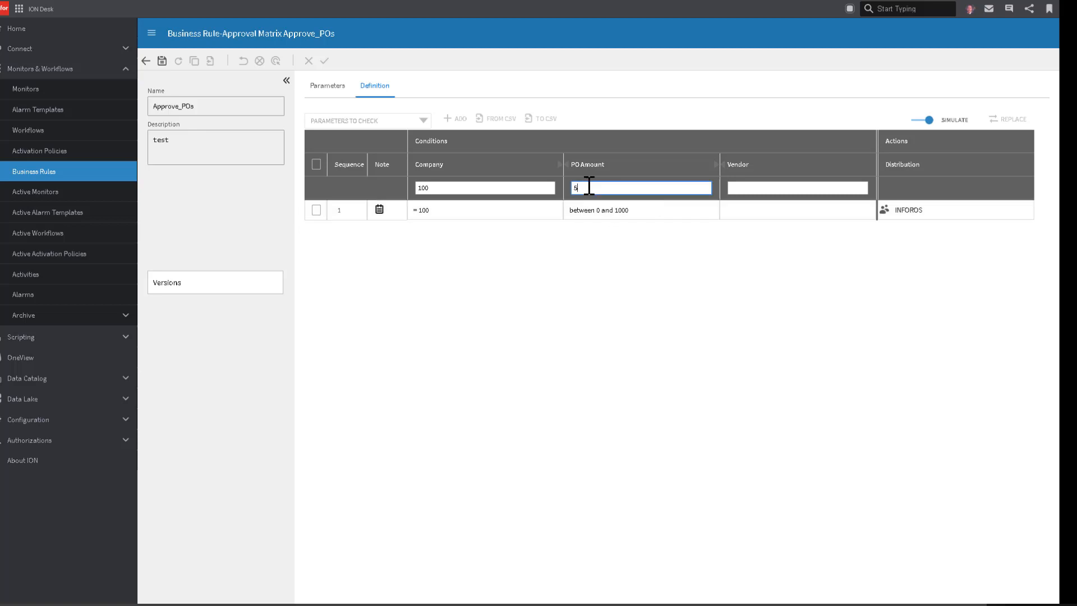
pyautogui.write('5000')
pyautogui.press('Return')
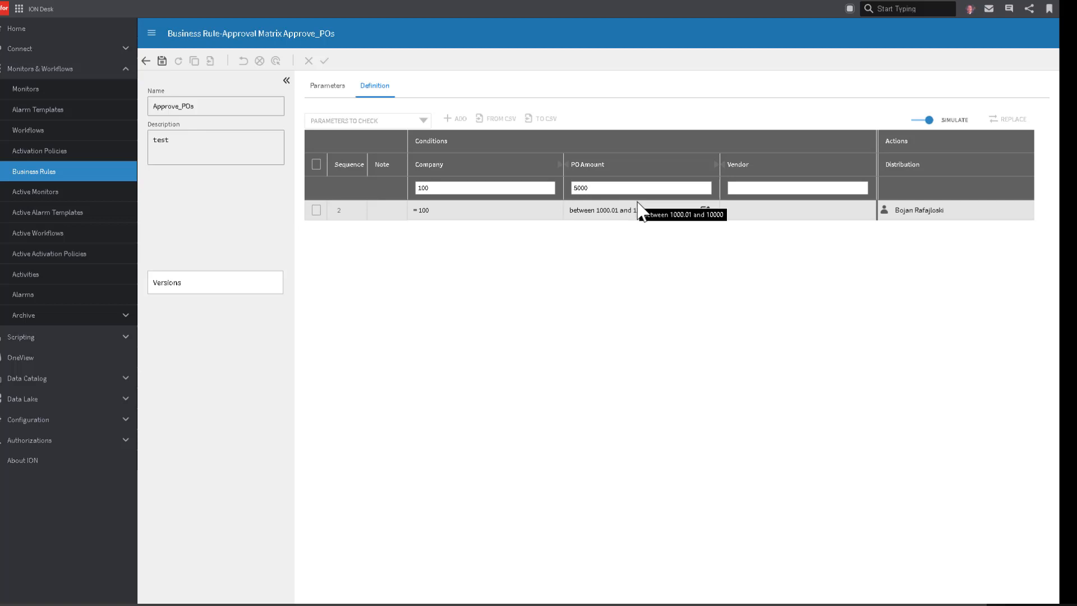
pyautogui.click(917, 121)
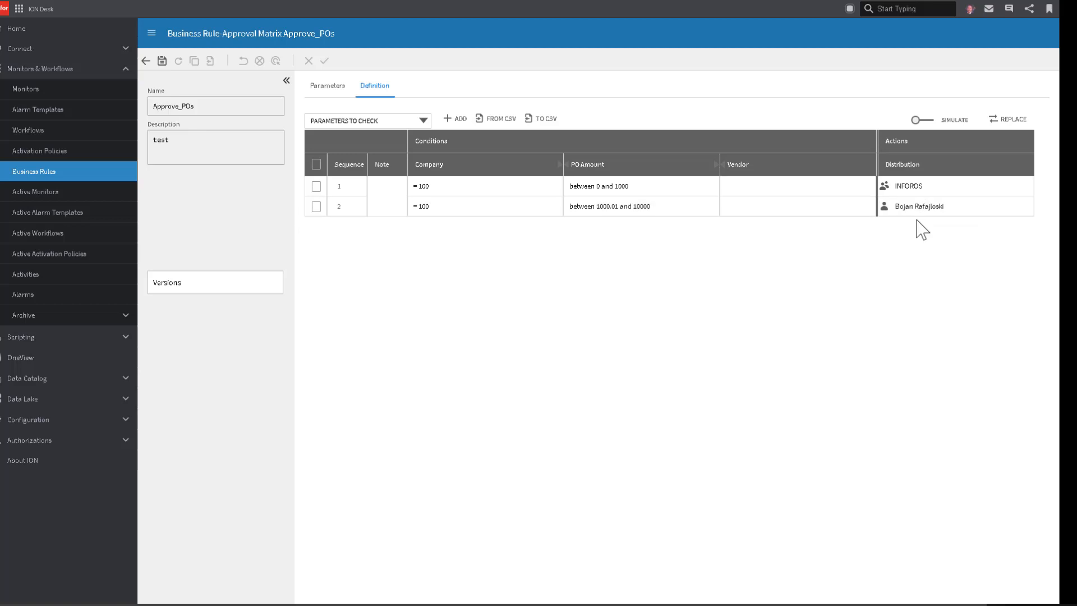
# Replace the user in the distribution of sequence 2 with the first user in the selection list.
pyautogui.click(995, 120)
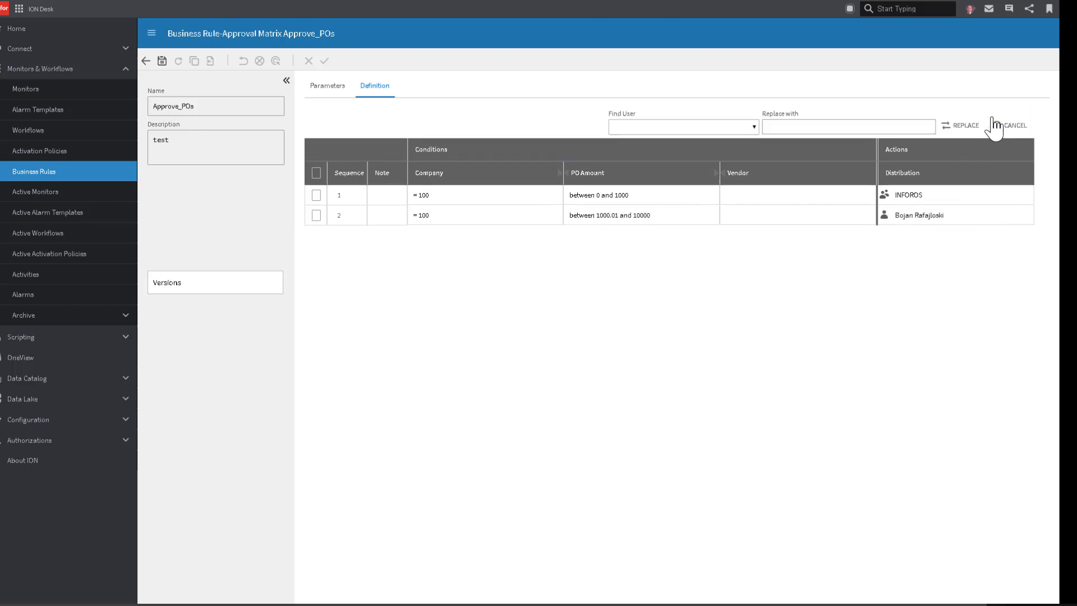
pyautogui.click(665, 129)
pyautogui.click(664, 148)
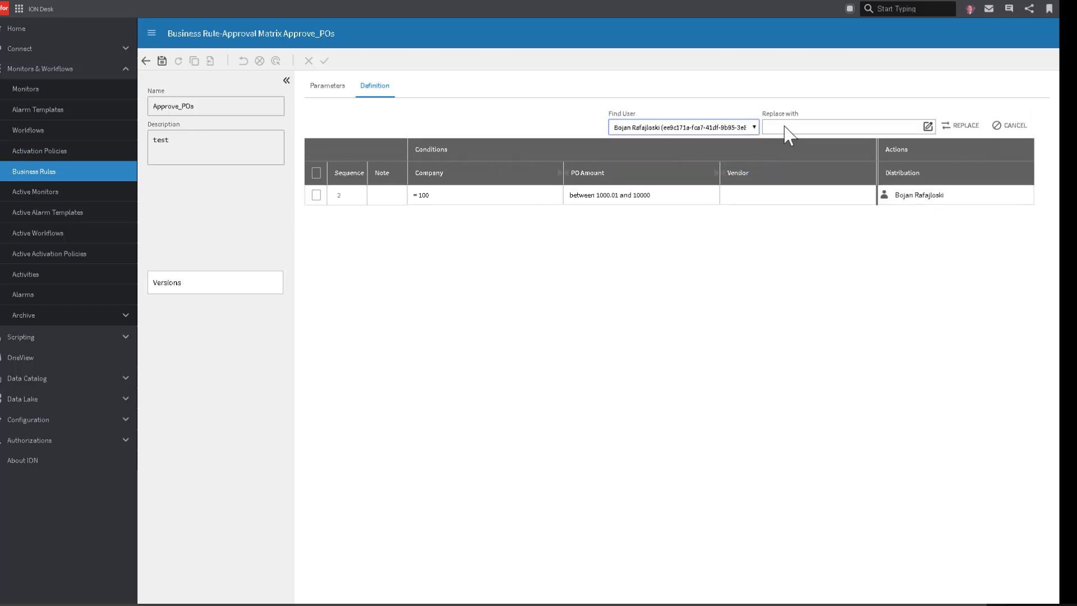
pyautogui.click(928, 126)
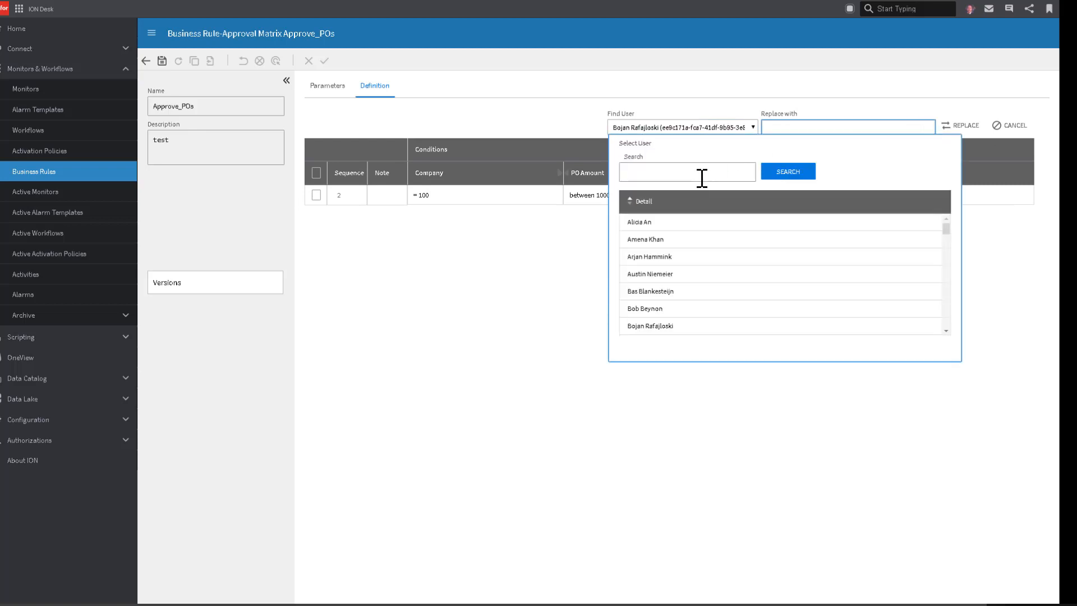
pyautogui.click(676, 224)
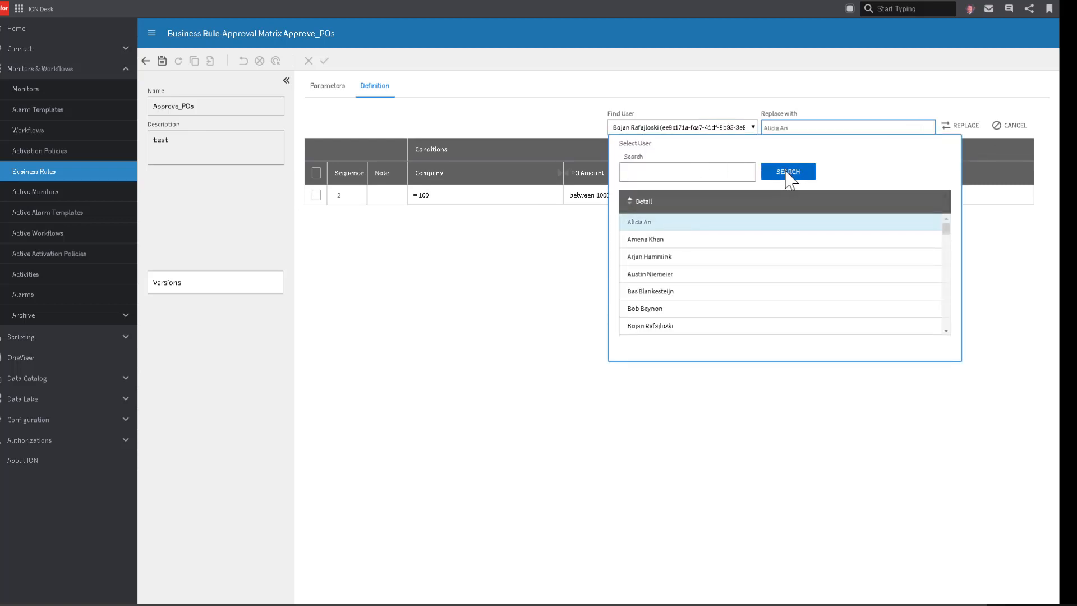
pyautogui.click(957, 110)
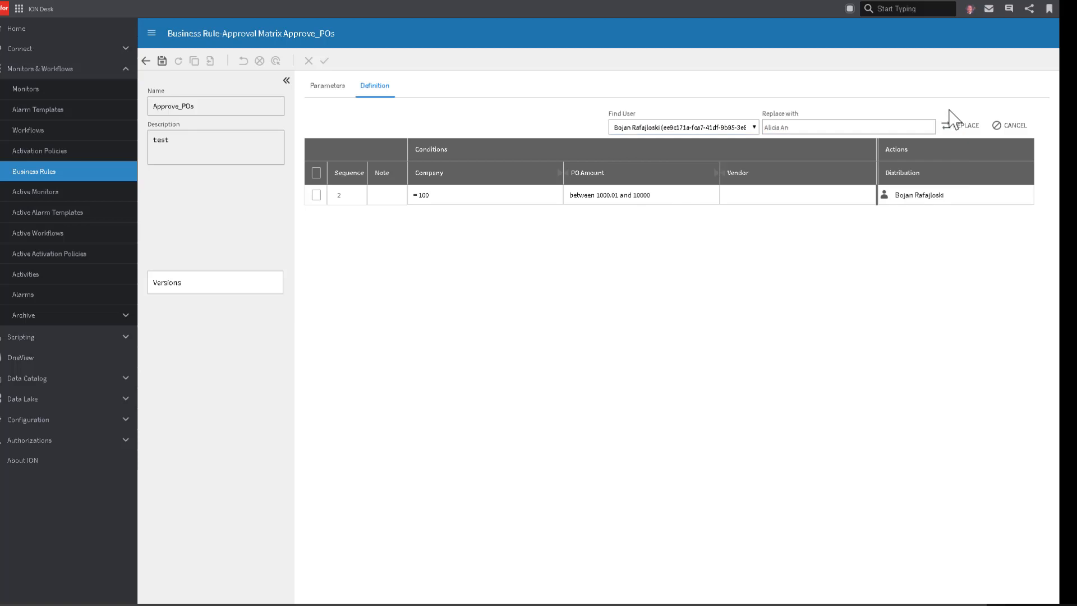
pyautogui.click(965, 129)
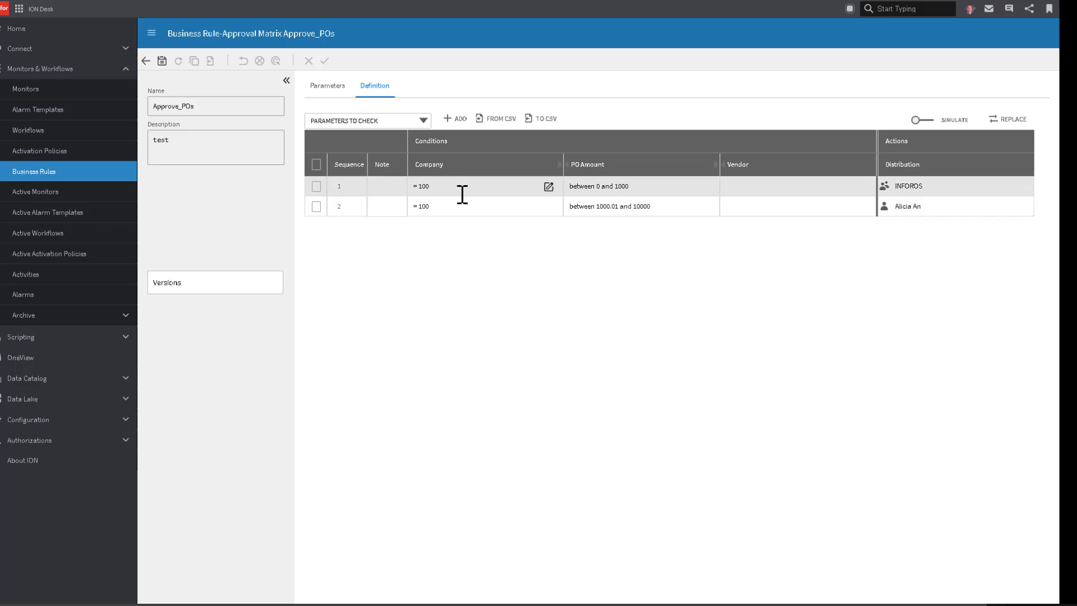
# Save the Approve_POs rule and submit its draft version for approval.
pyautogui.click(162, 62)
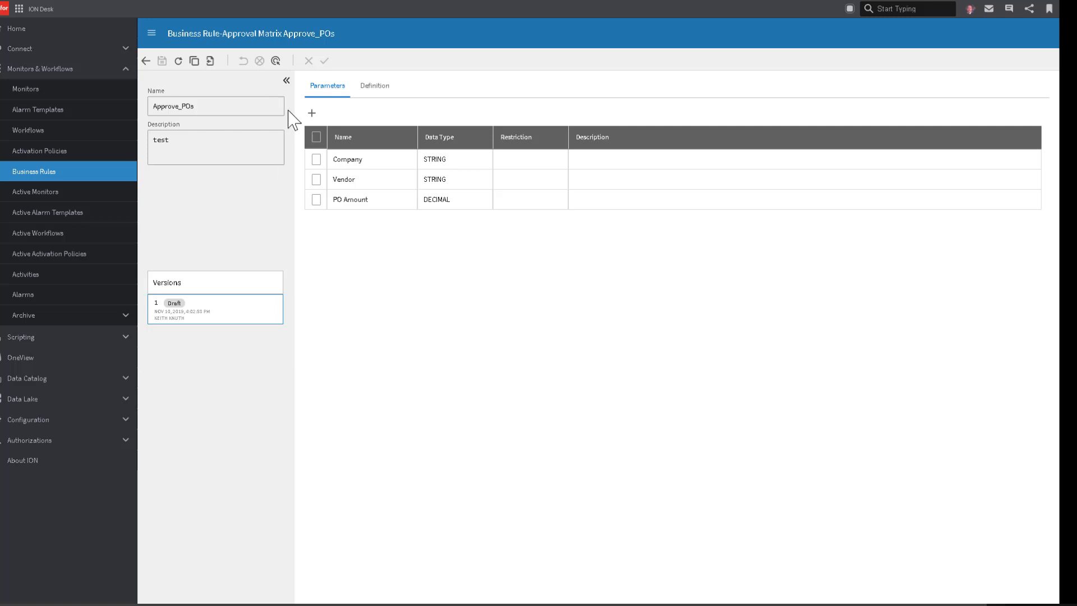
pyautogui.click(275, 62)
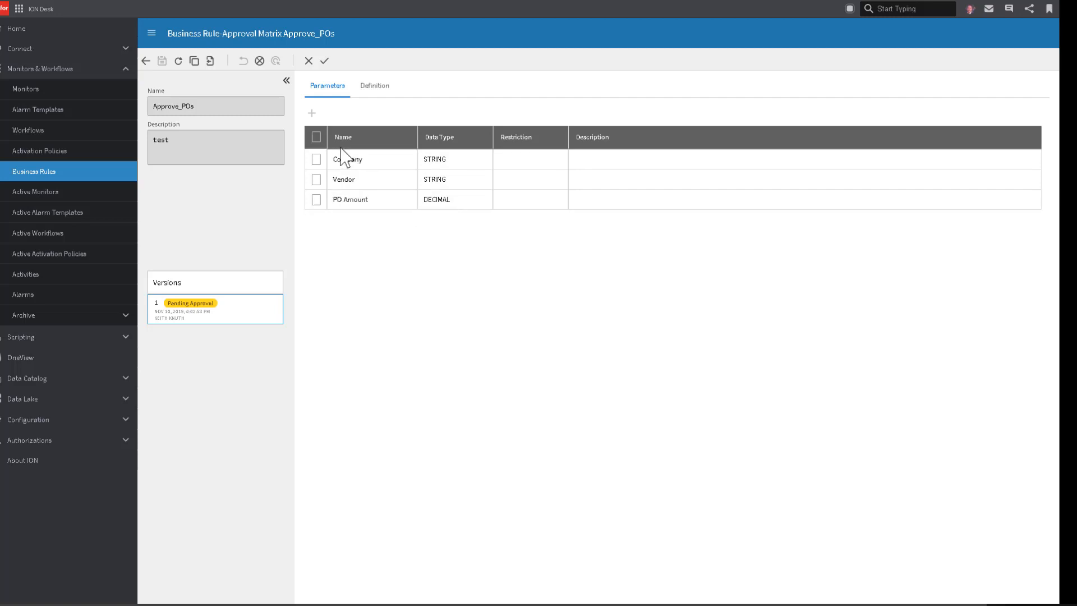
# Review the definition of the pending Approve_POs version and approve it.
pyautogui.click(372, 89)
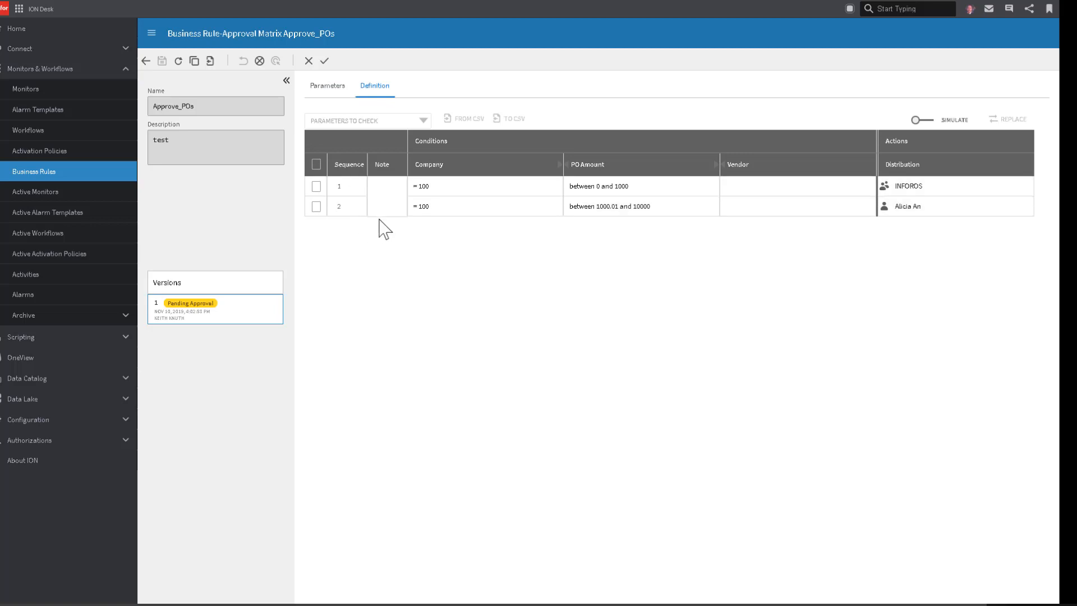
pyautogui.click(327, 65)
pyautogui.click(556, 357)
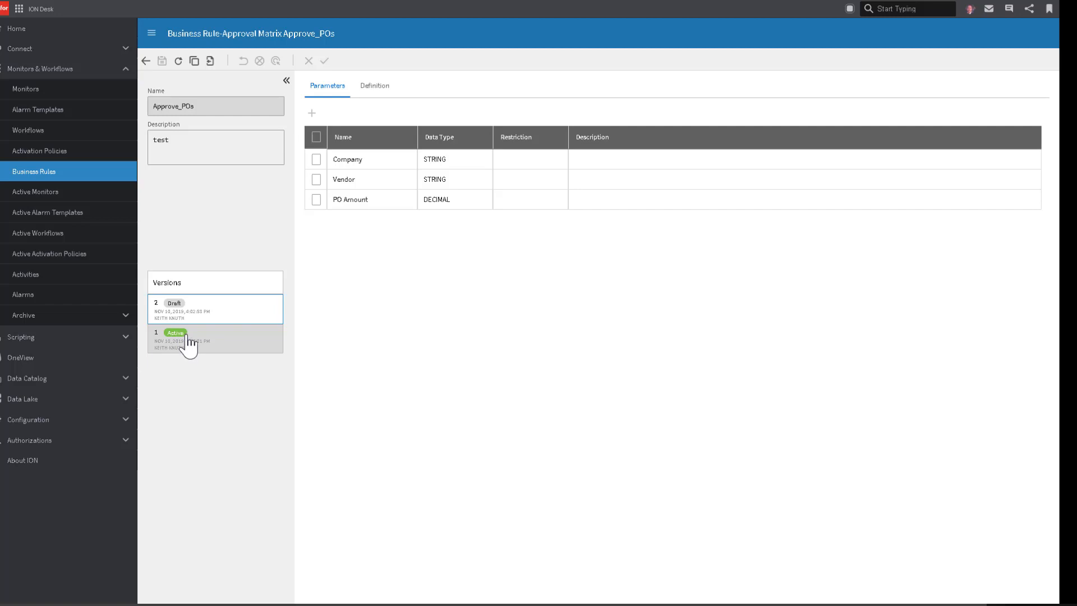
# Return to the business rules list and create a new decision matrix named test4.
pyautogui.click(145, 61)
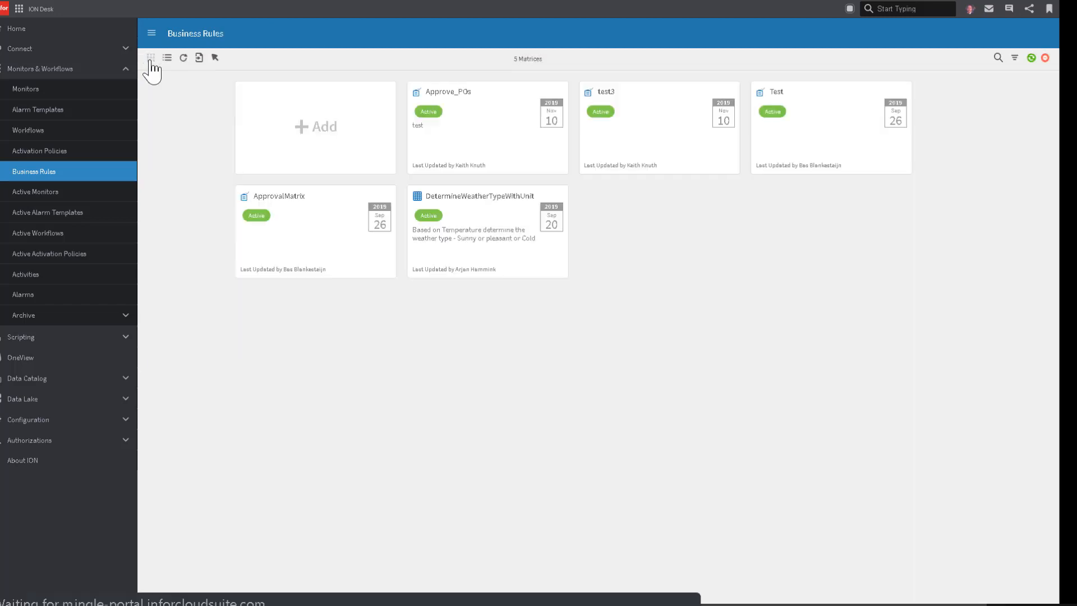
pyautogui.click(344, 137)
pyautogui.click(377, 160)
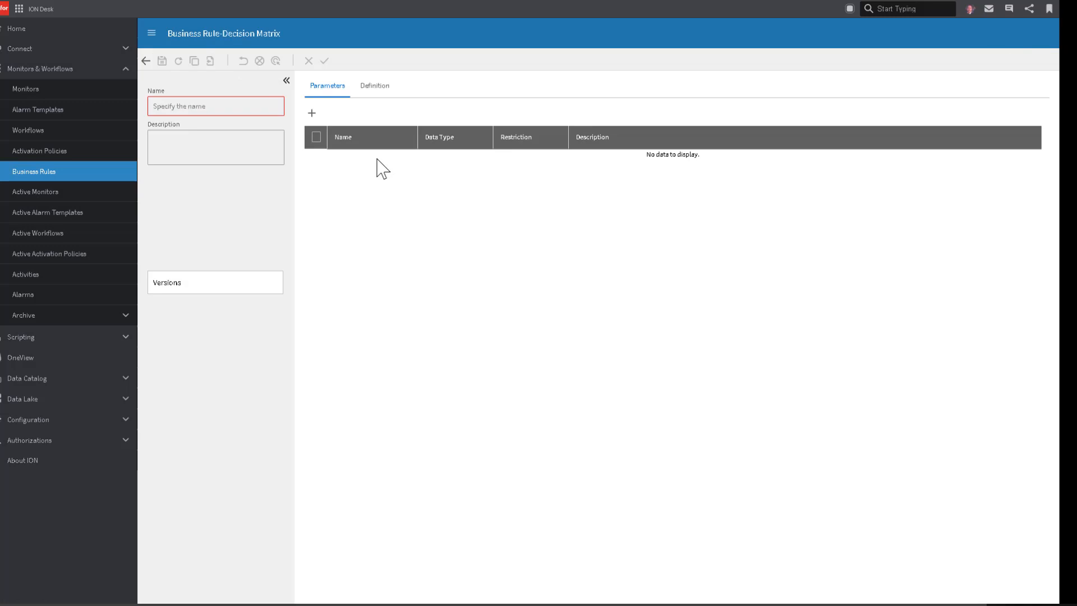
pyautogui.write('test4')
# Add four parameters with their default names to the test4 decision matrix.
pyautogui.click(311, 113)
pyautogui.click(312, 114)
pyautogui.click(312, 113)
pyautogui.click(312, 113)
# Choose Parameter1, Parameter2 and Parameter3 as the parameters to check in the definition and add one condition row.
pyautogui.click(364, 92)
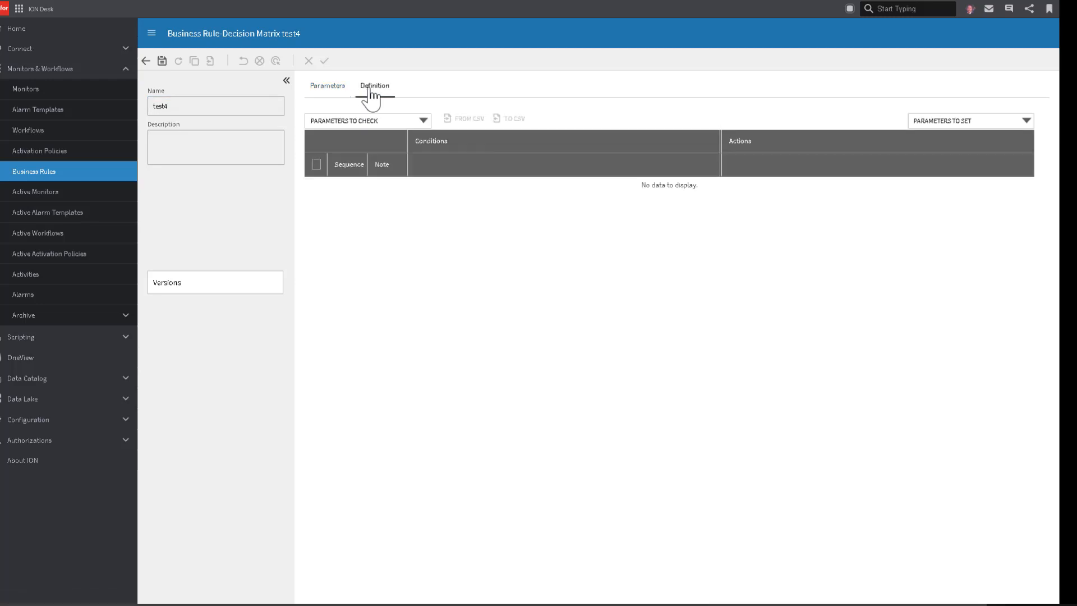
pyautogui.click(424, 121)
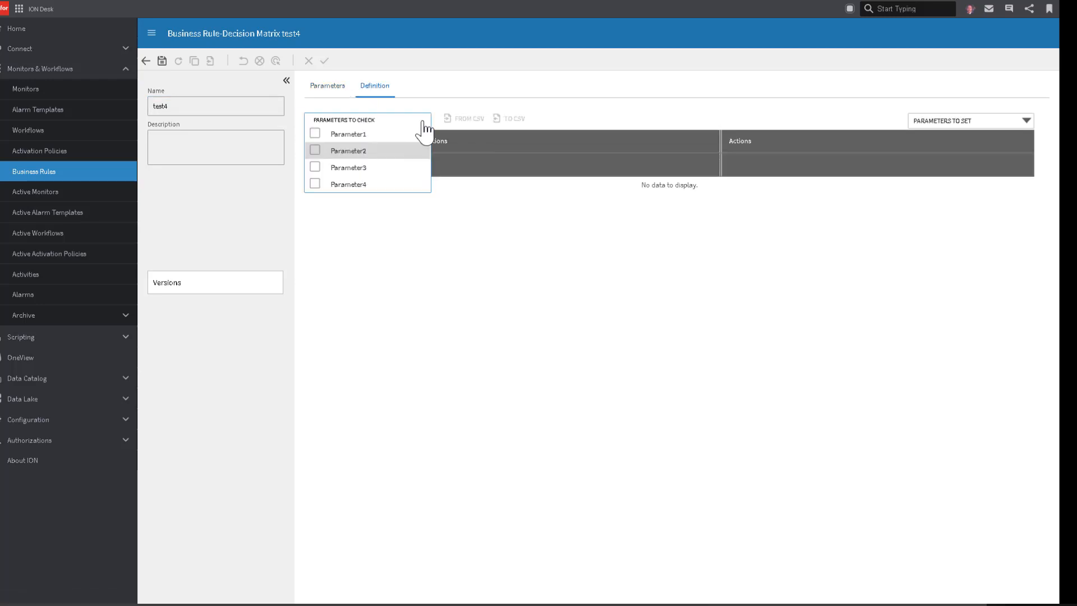
pyautogui.click(314, 134)
pyautogui.click(314, 150)
pyautogui.click(315, 167)
pyautogui.click(454, 119)
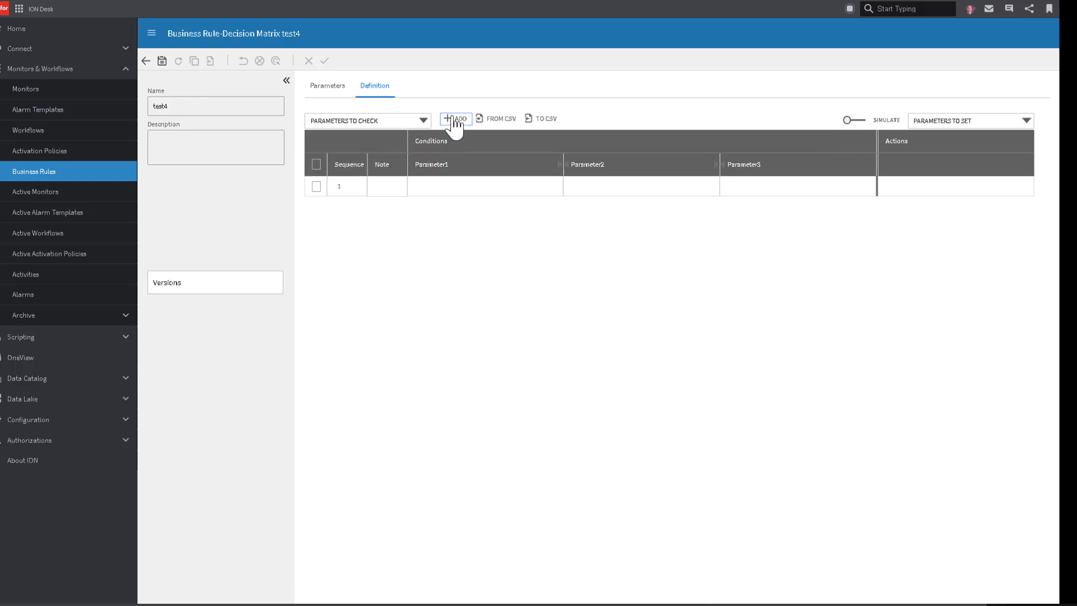
# Choose Parameter4 as the parameter to set in the actions of the decision matrix.
pyautogui.click(970, 121)
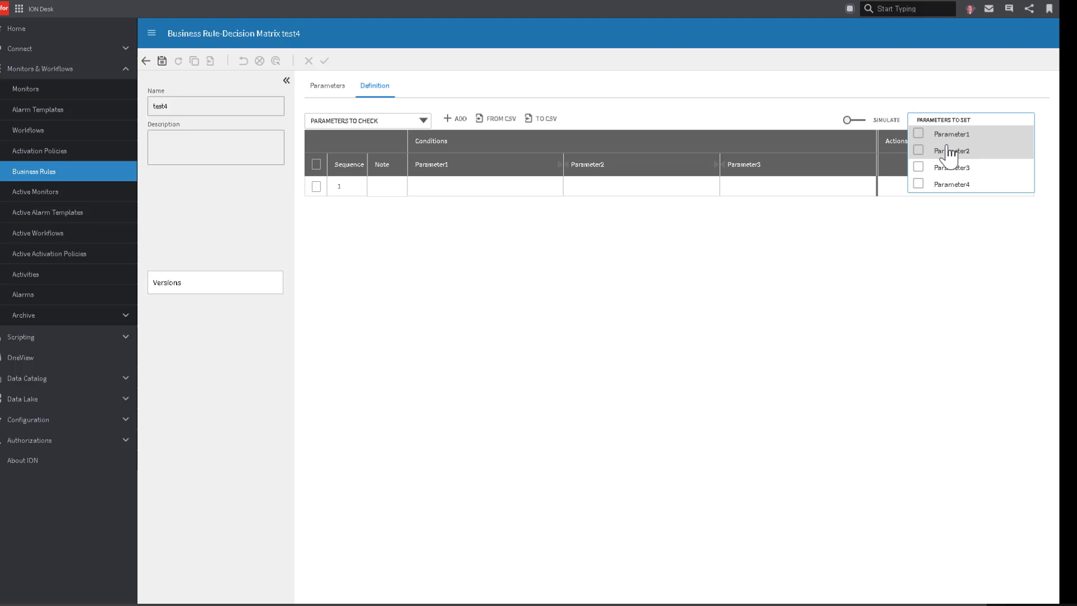
pyautogui.click(920, 184)
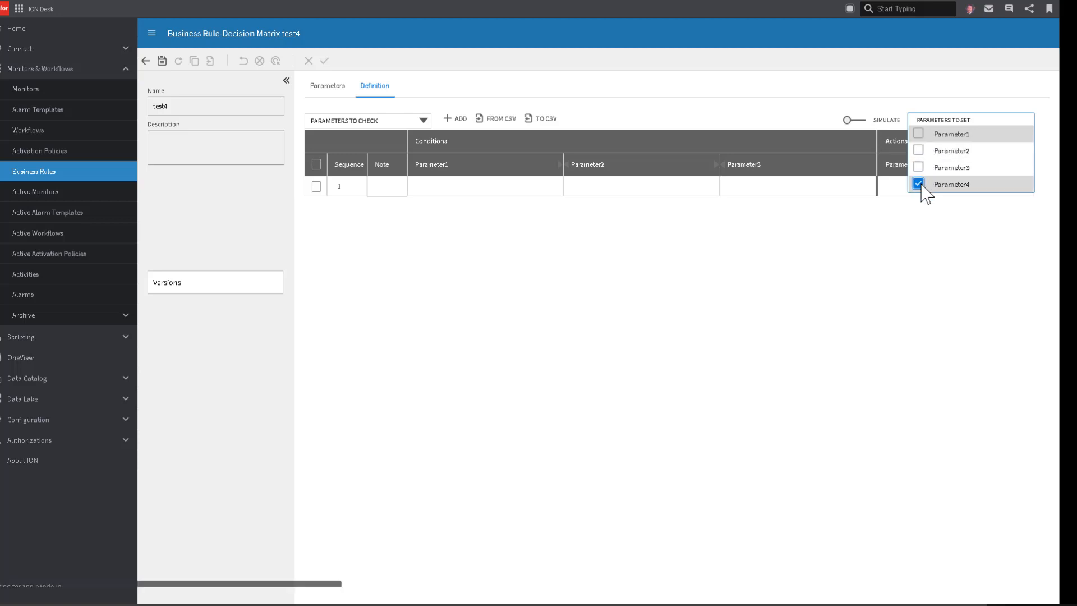
pyautogui.click(929, 230)
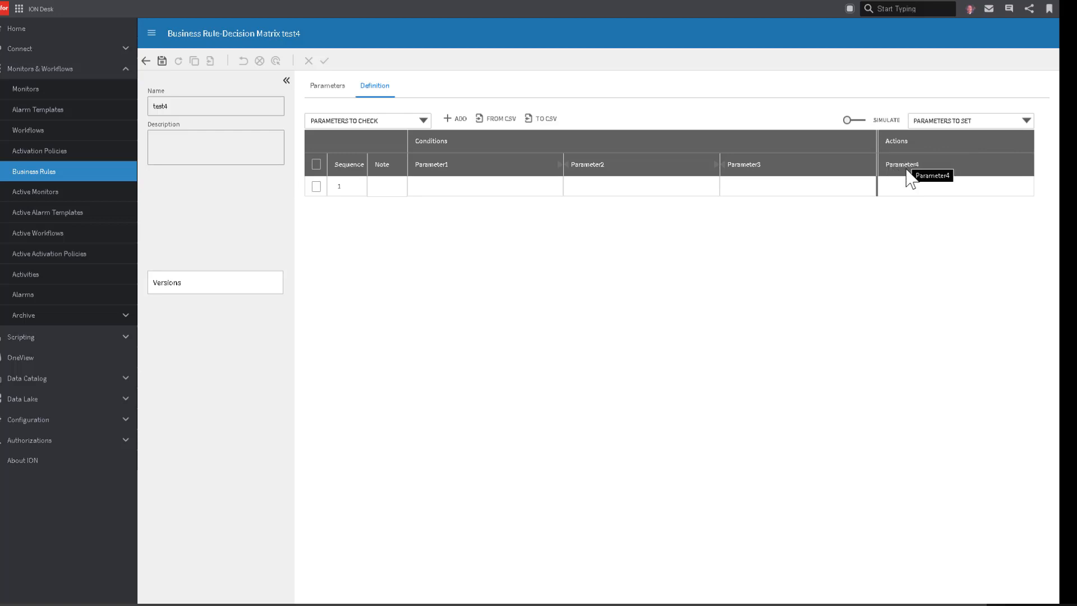